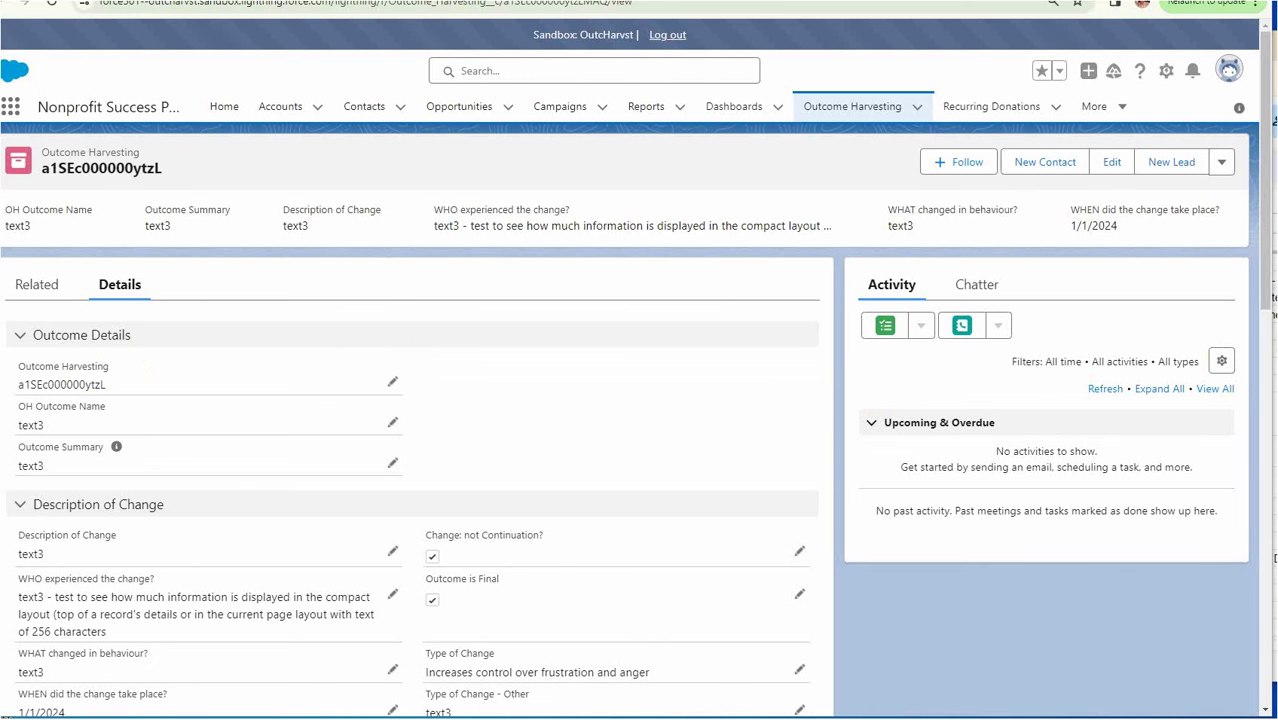
- Bring the 'A. SFDC Outcome Harvesting custom object 2024-01 template' spreadsheet in front of Salesforce
key(alt+Tab)
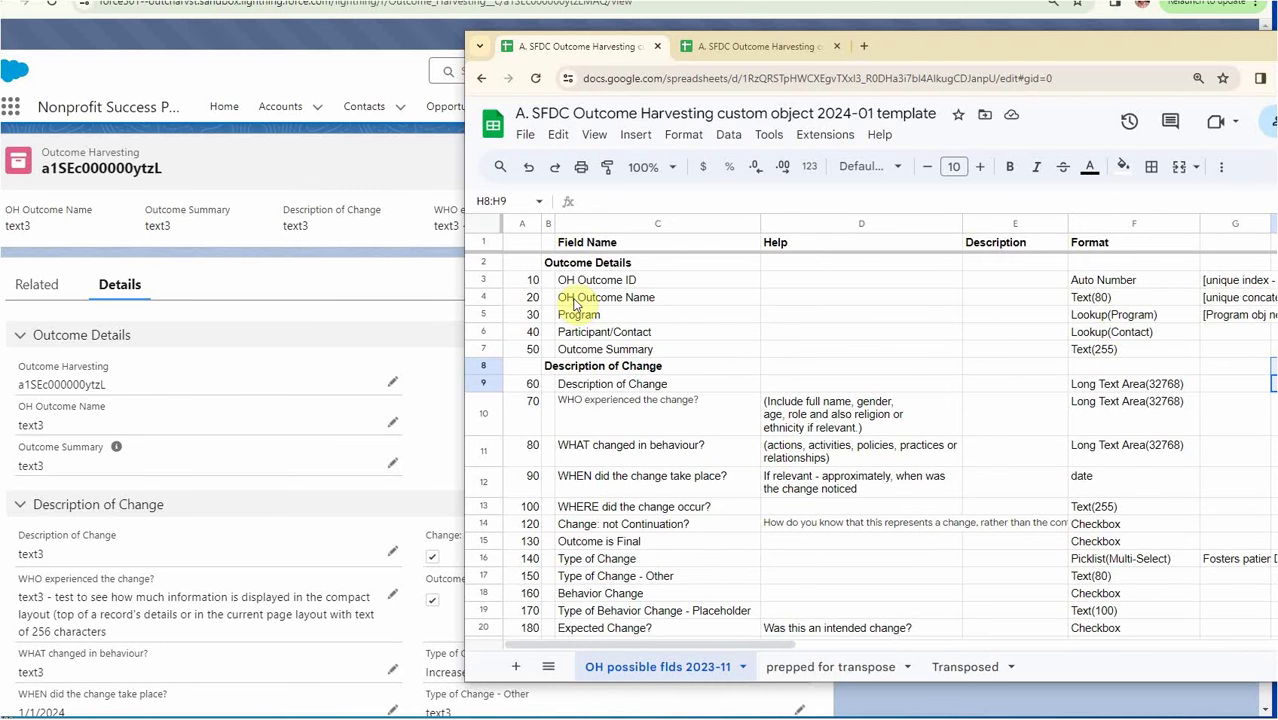
- Start a new custom field from the Outcome Harvesting object's Fields & Relationships list
click(417, 163)
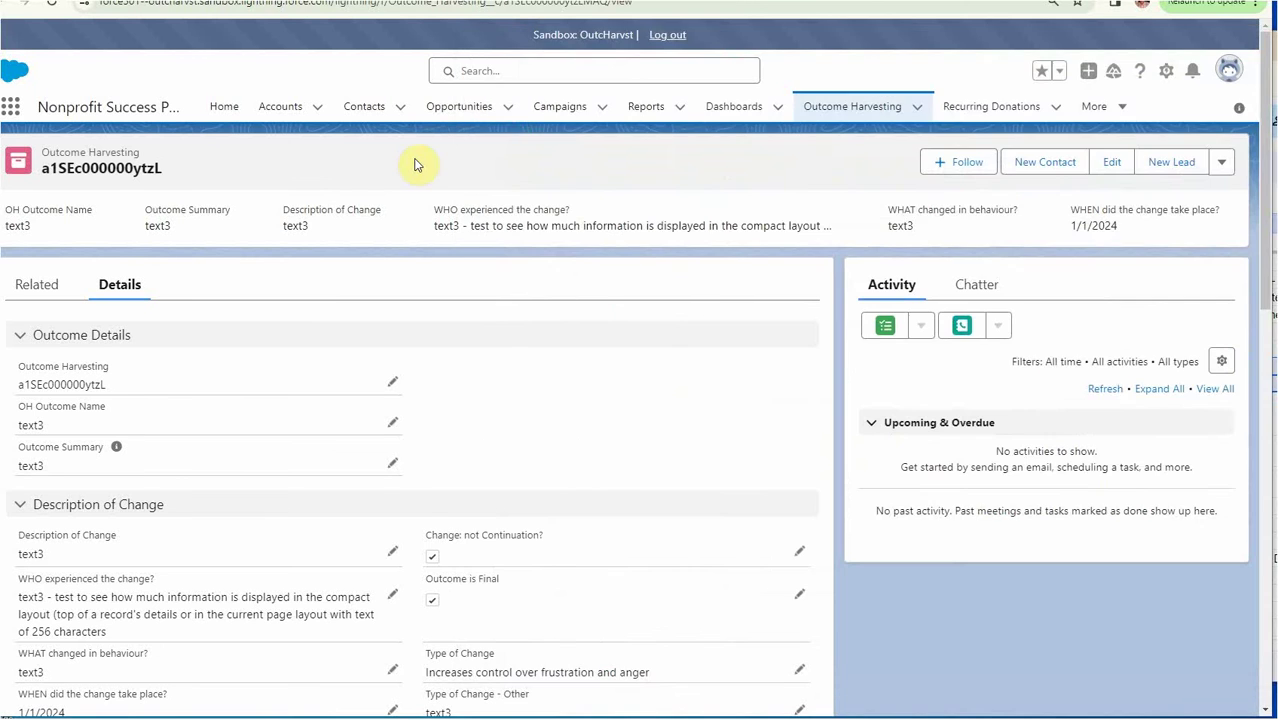
click(1166, 71)
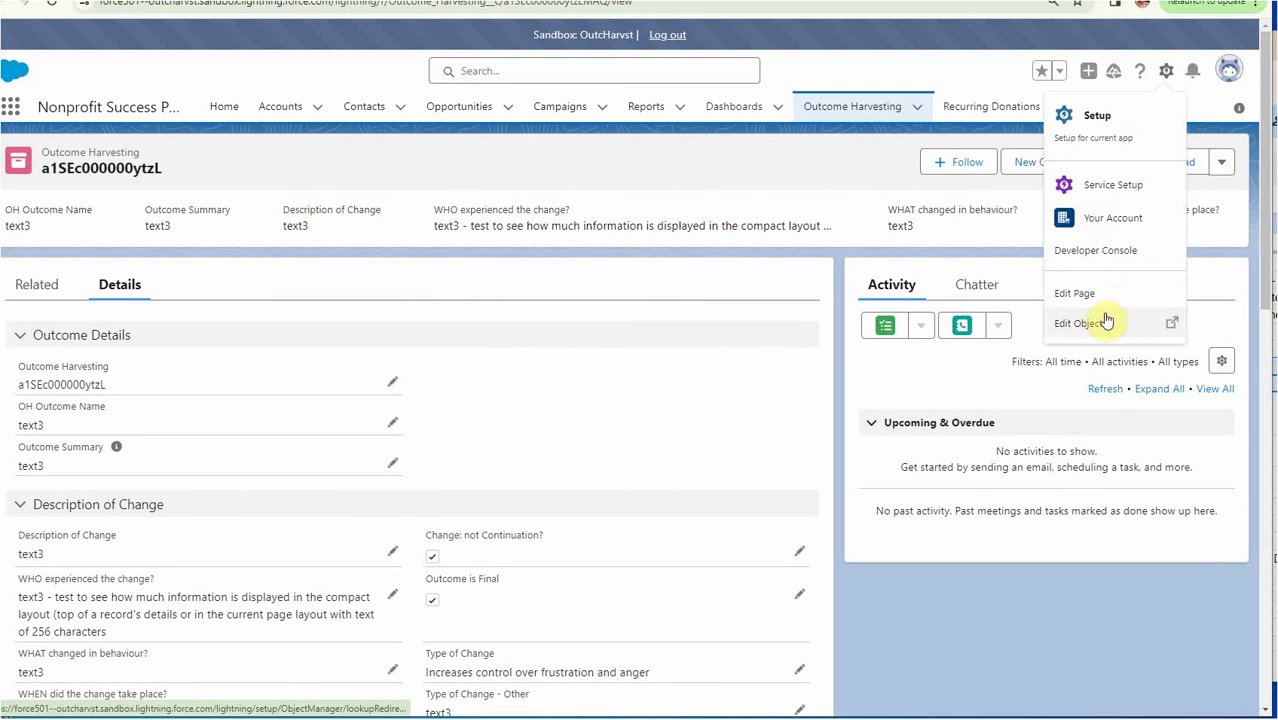
click(1080, 333)
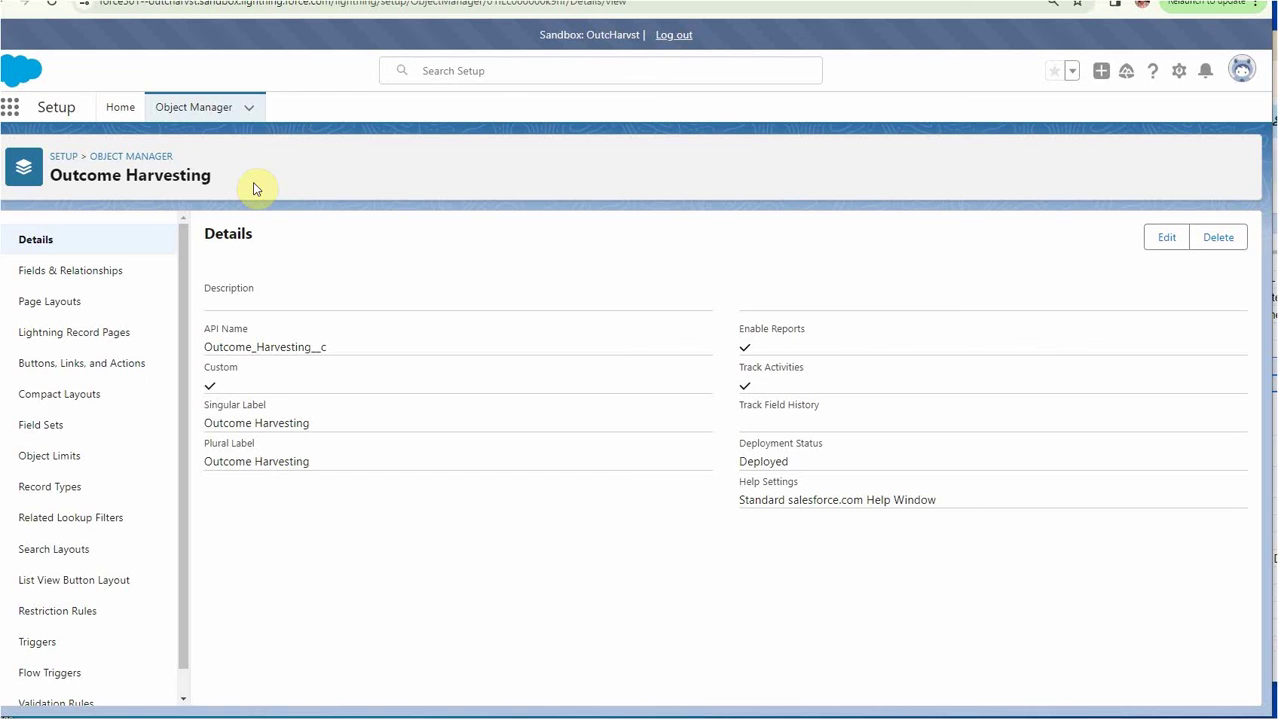
click(50, 272)
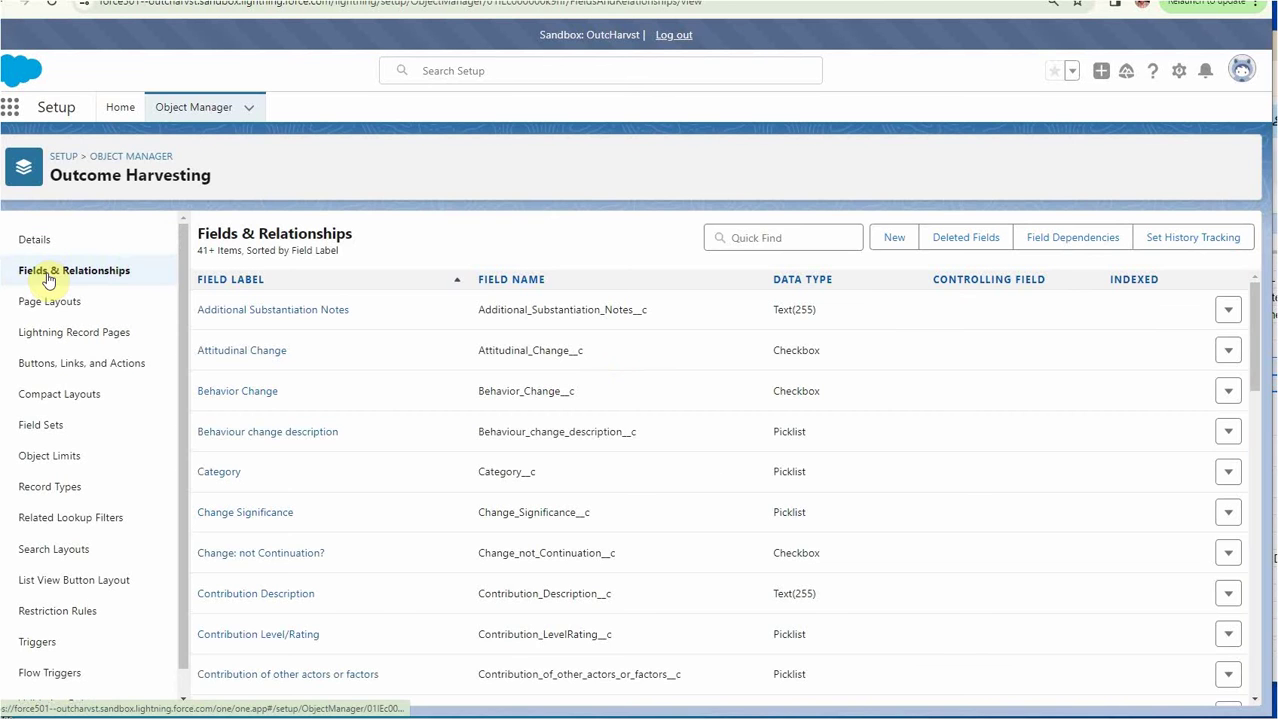
click(893, 242)
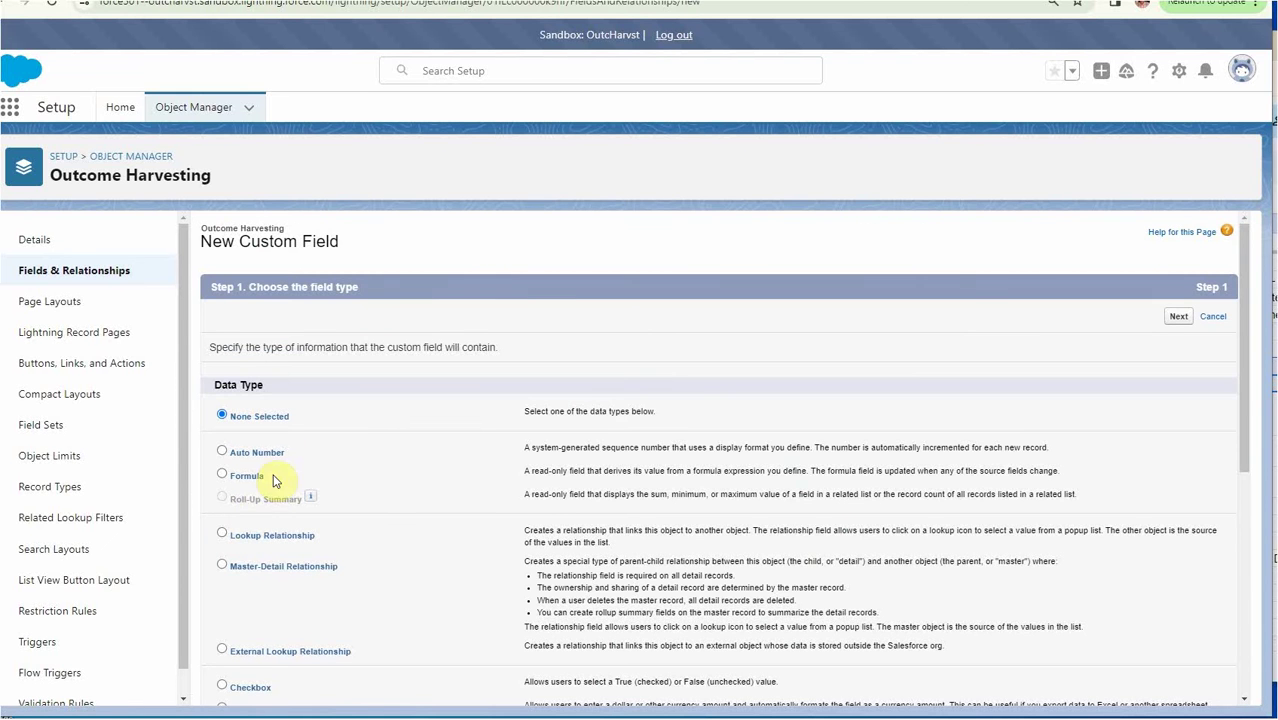
- Choose Lookup Relationship as the field type and set Related To to Contact
click(222, 534)
click(1179, 317)
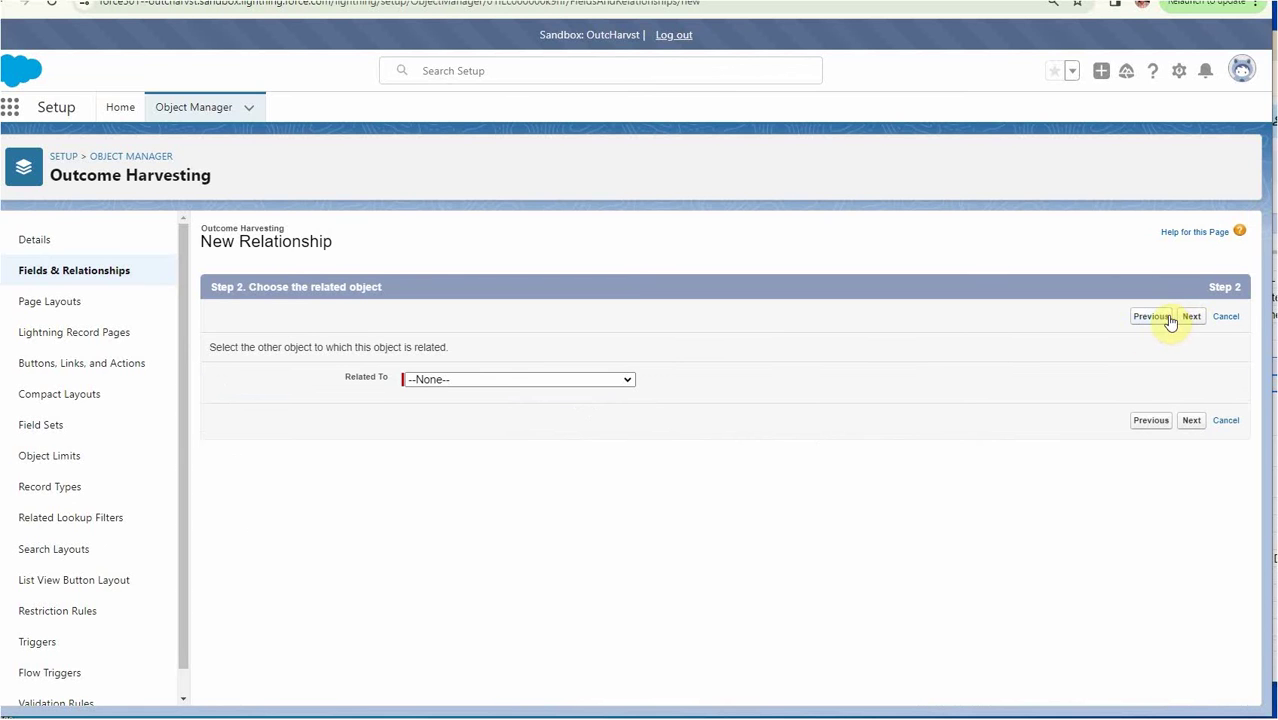
click(459, 383)
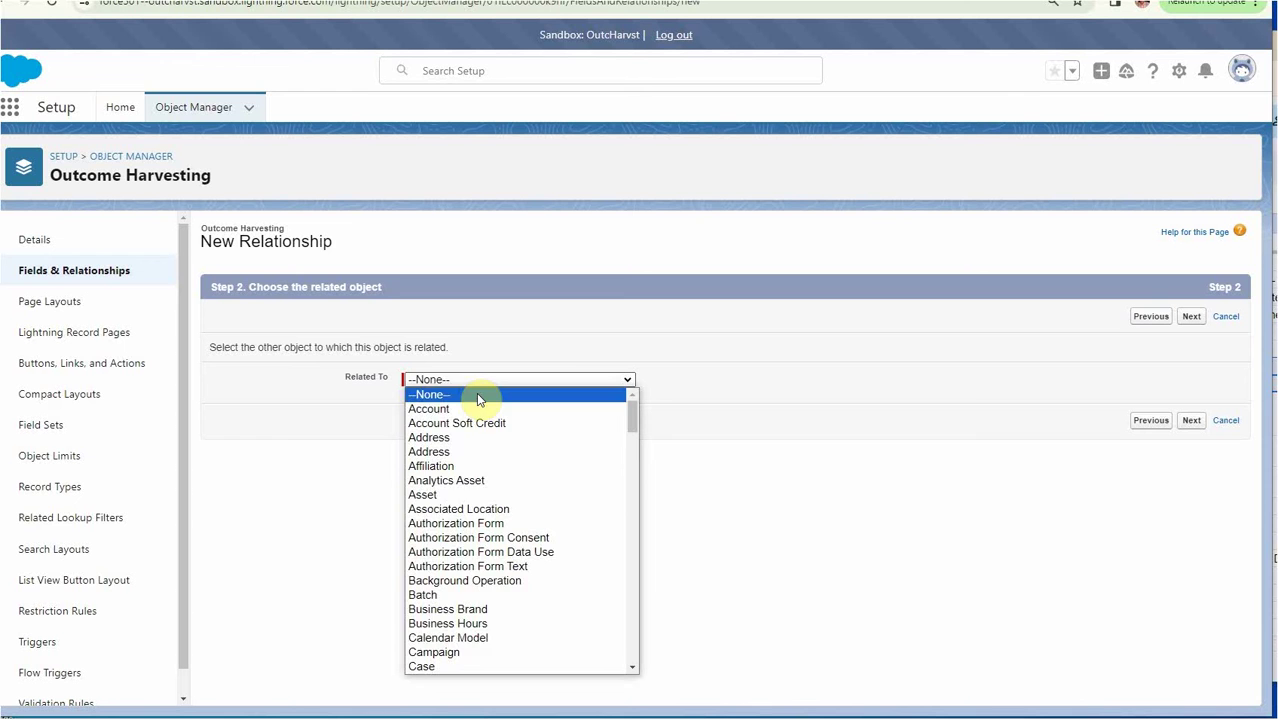
text(con)
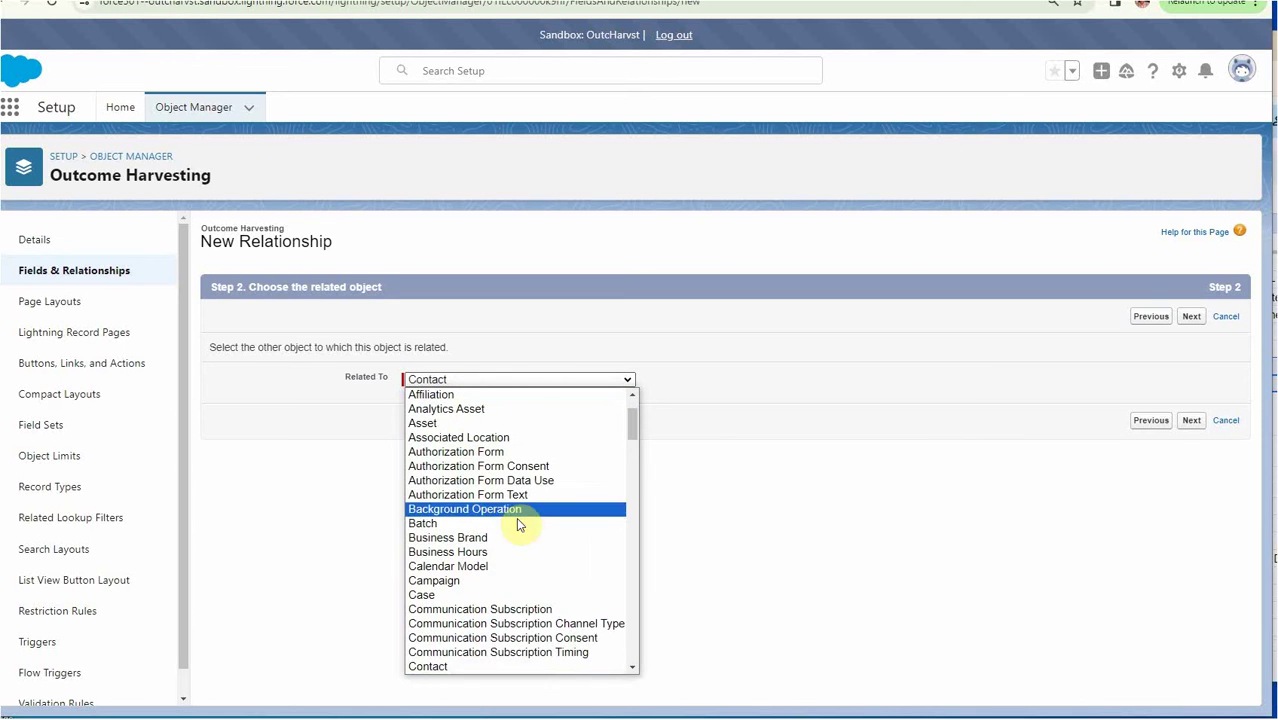
click(445, 666)
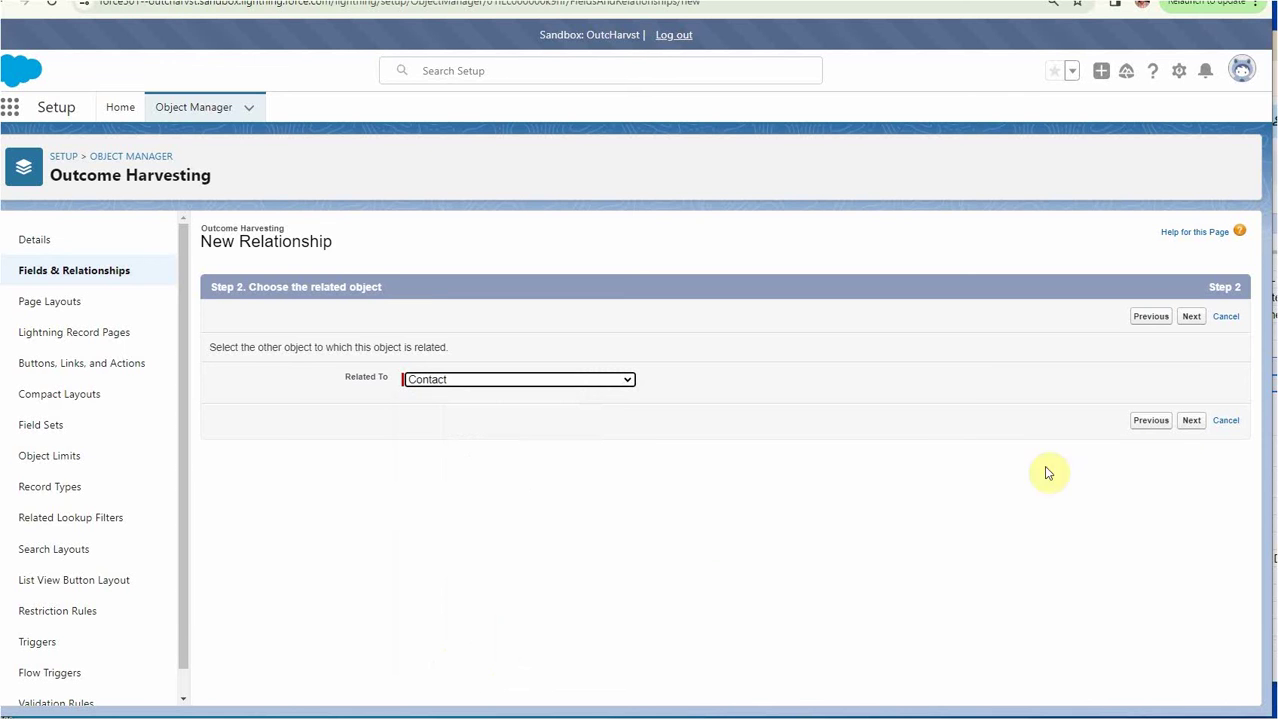
- Label the Contact lookup 'Participant' with help text 'Participant experiencing the behavior change'
click(1191, 421)
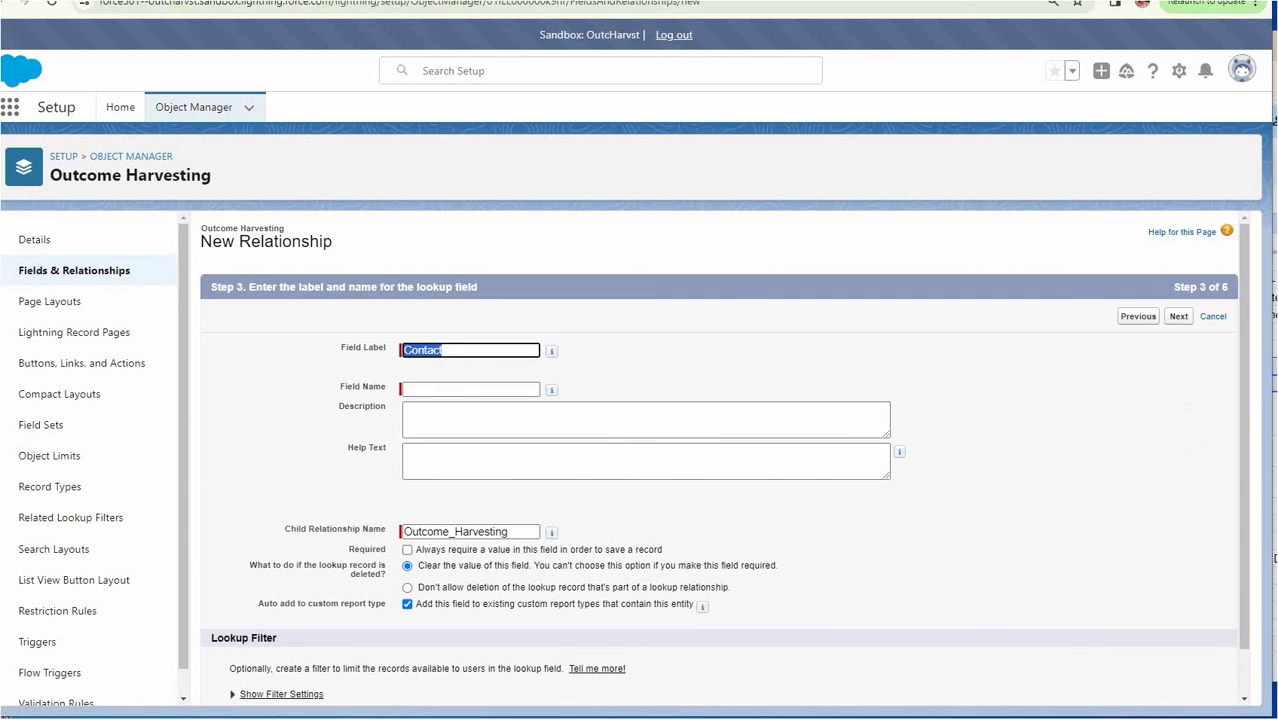
key(alt+Tab)
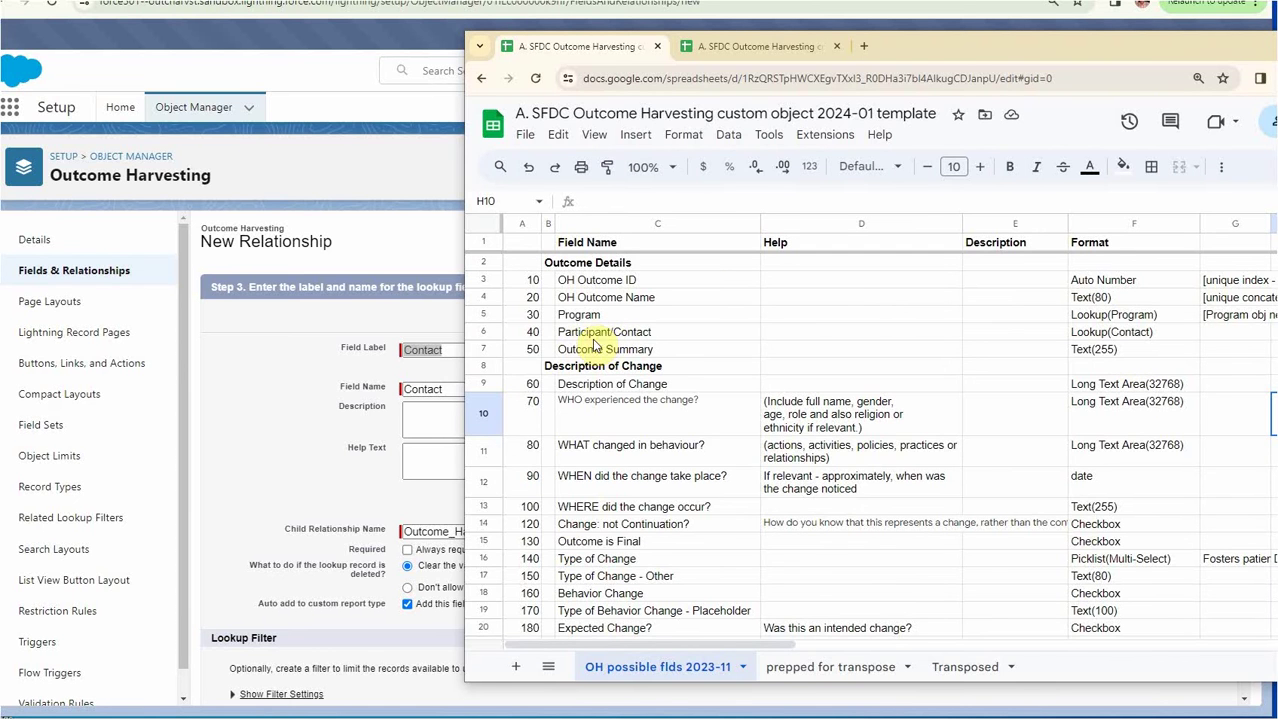
click(445, 350)
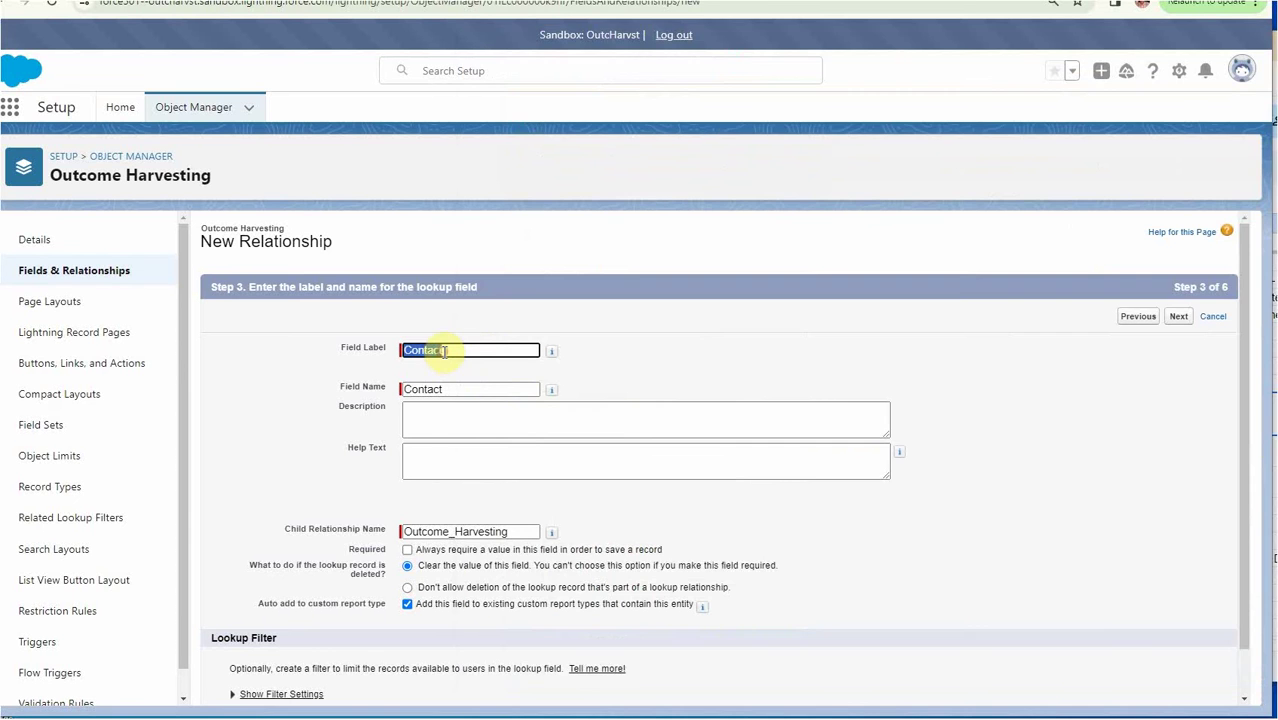
text(Participant)
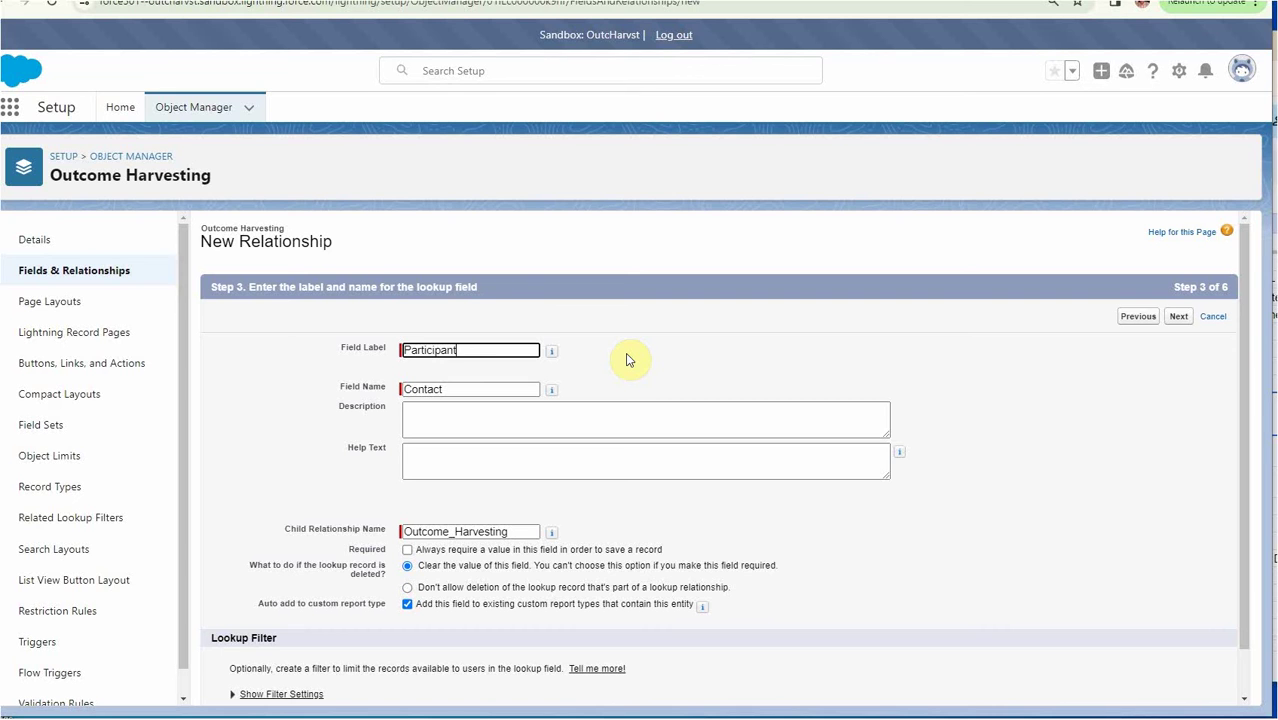
click(464, 410)
click(439, 455)
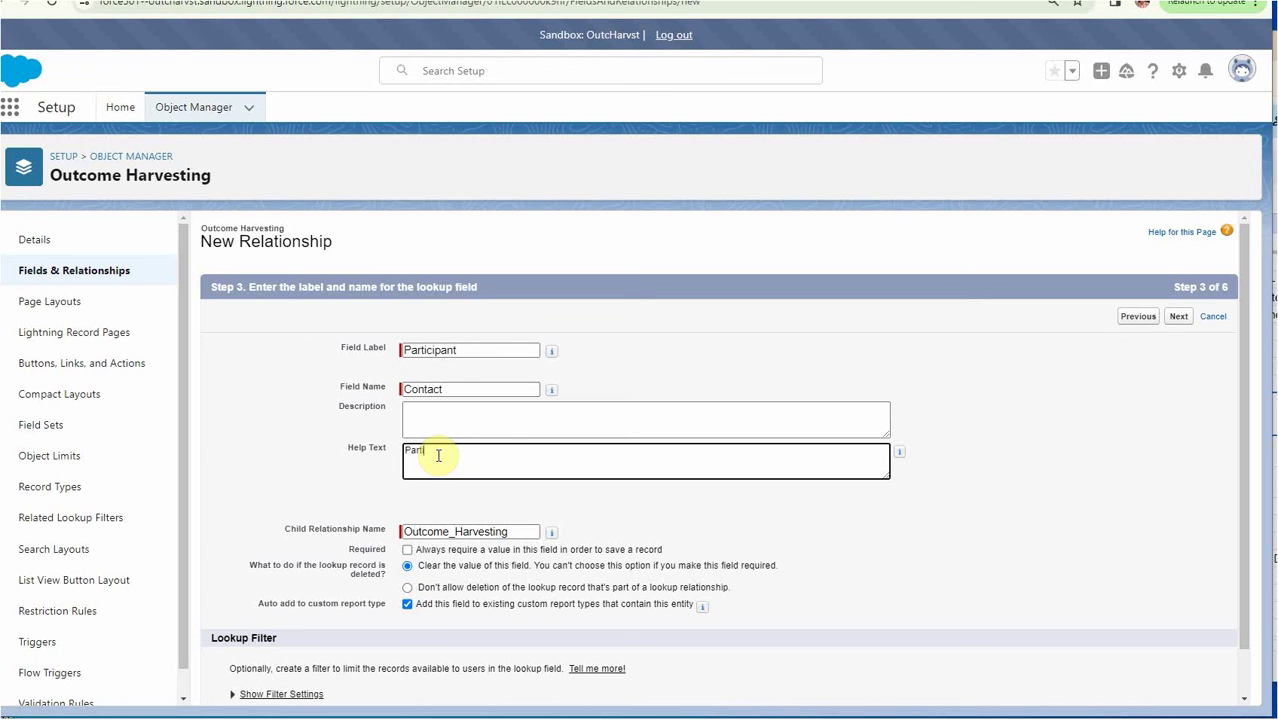
text(Participant experiencing the behavior change)
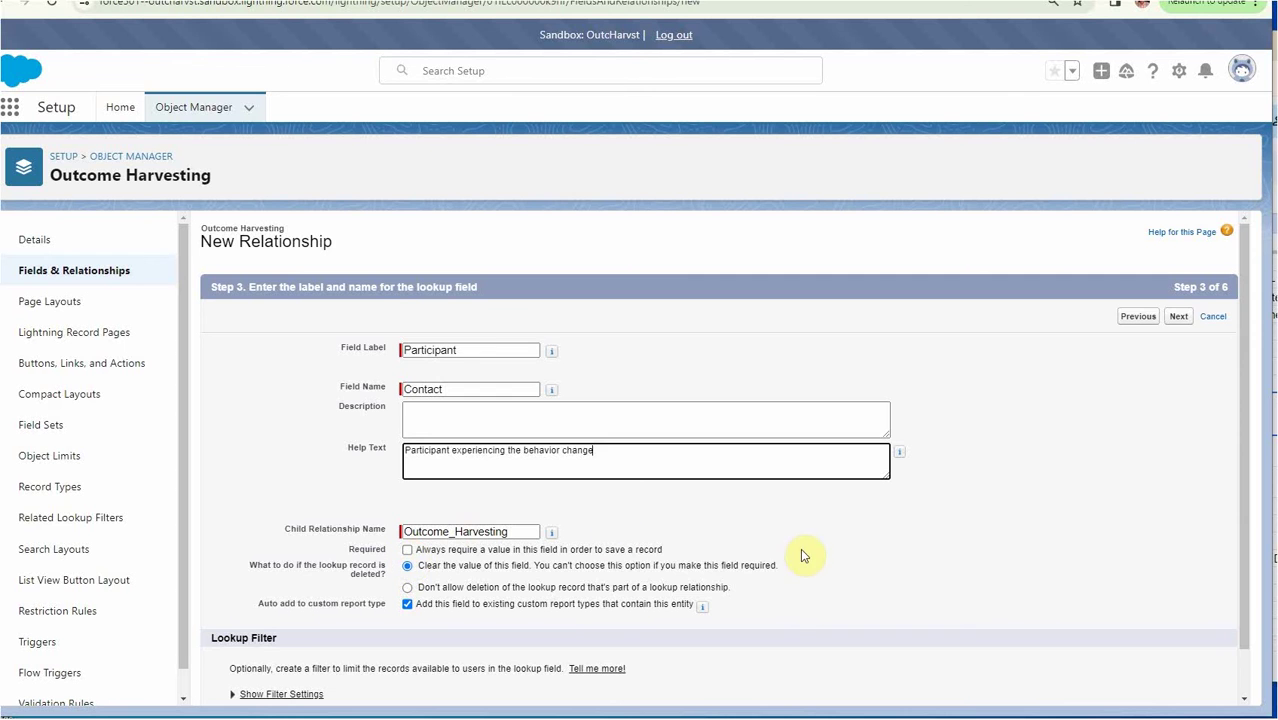
scroll(818, 549, down, 1)
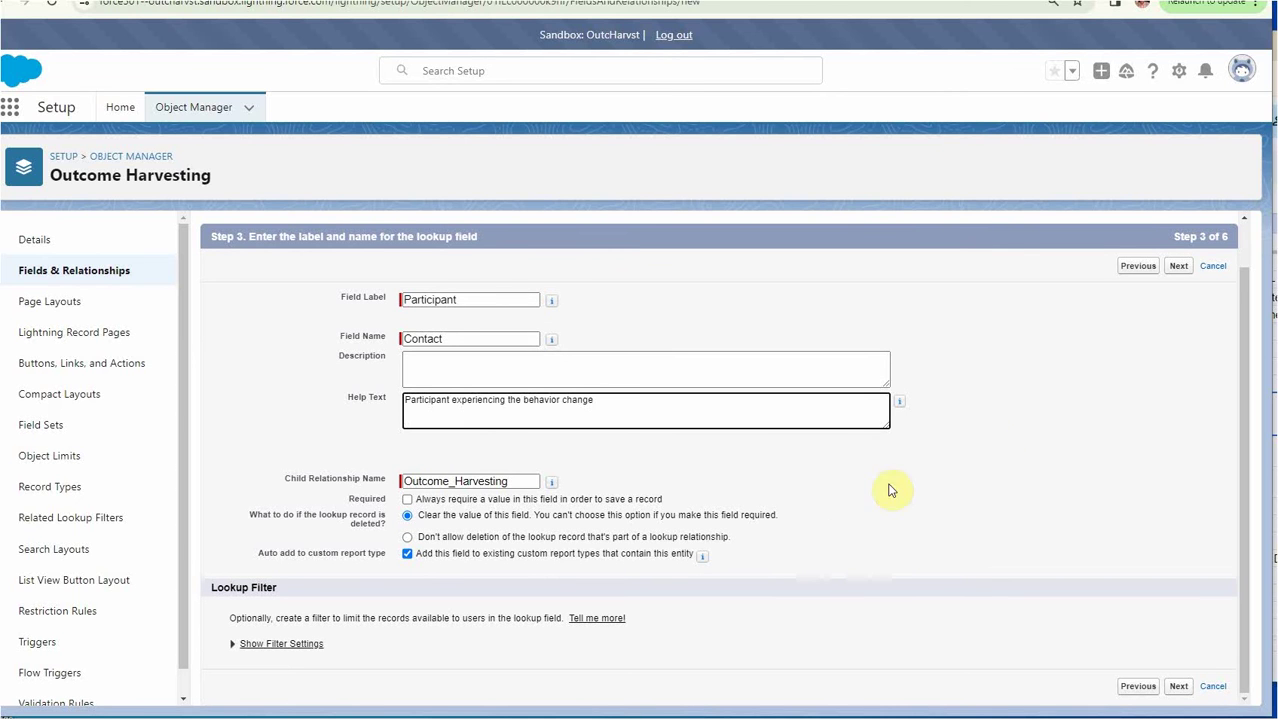
- In field-level security, uncheck Visible for the Volunteer profile on the Participant field
click(1179, 688)
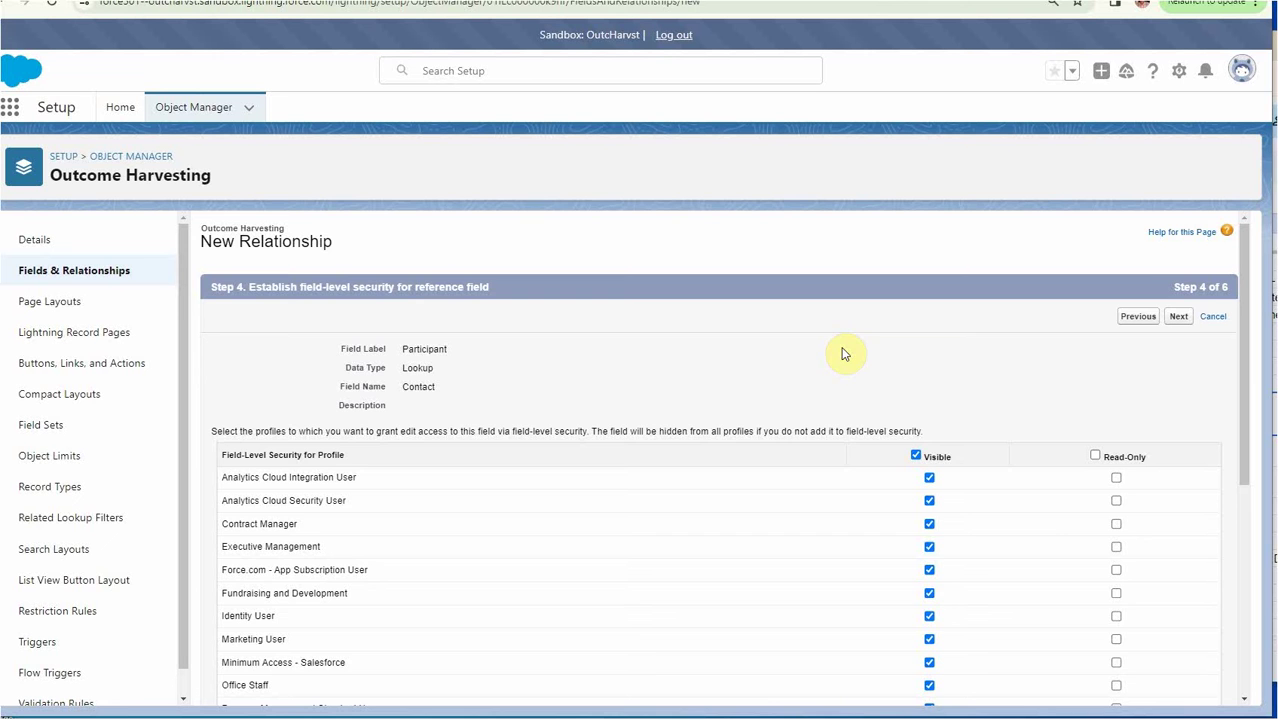
scroll(840, 355, down, 4)
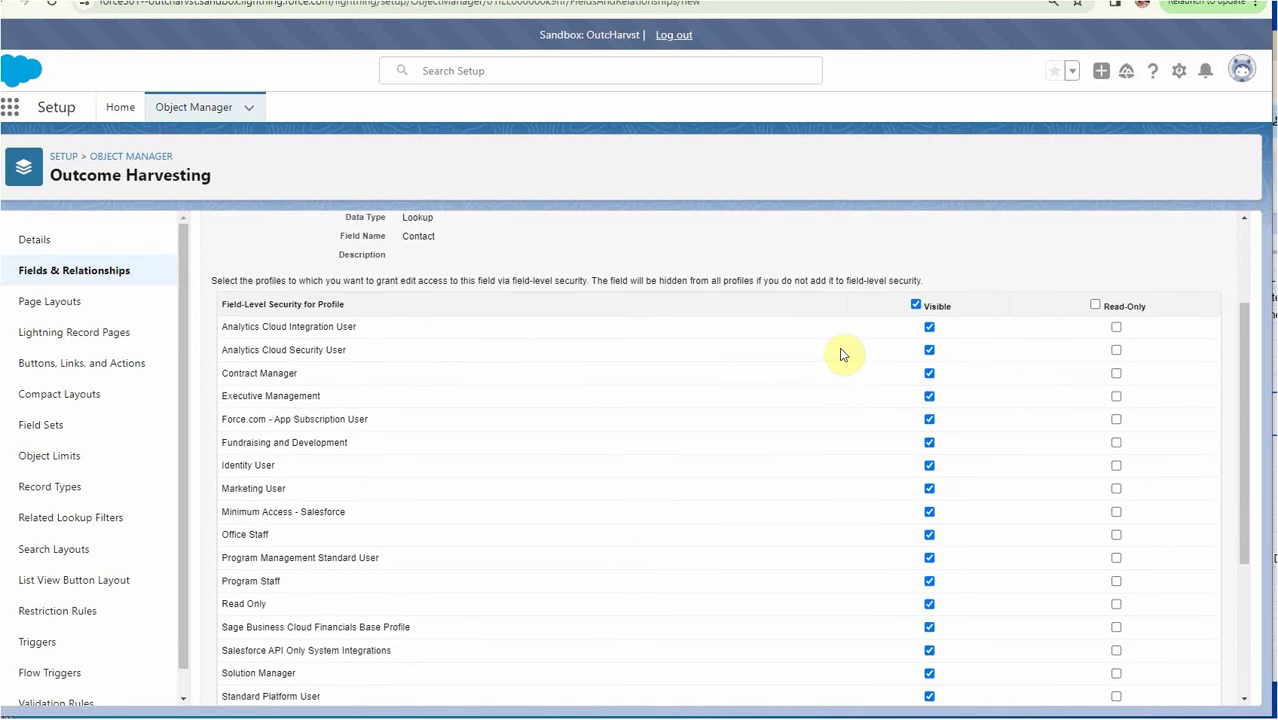
scroll(838, 355, up, 4)
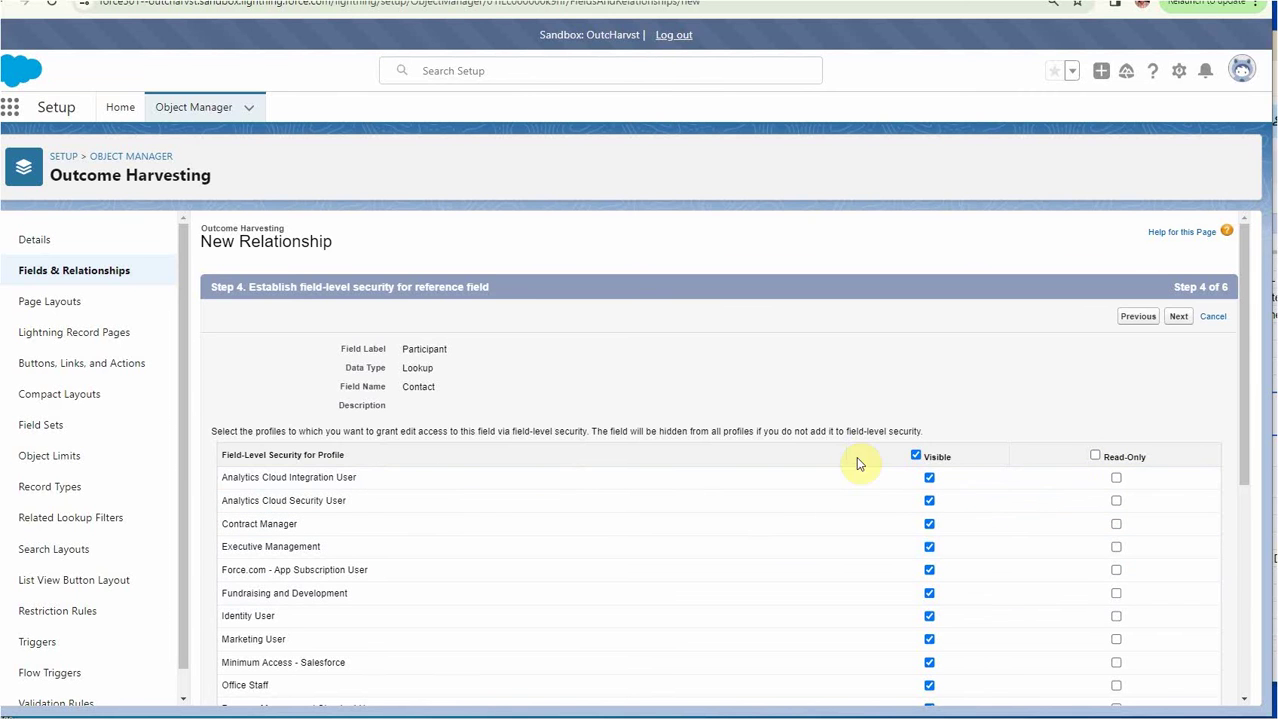
scroll(1016, 500, down, 1)
scroll(1016, 500, down, 3)
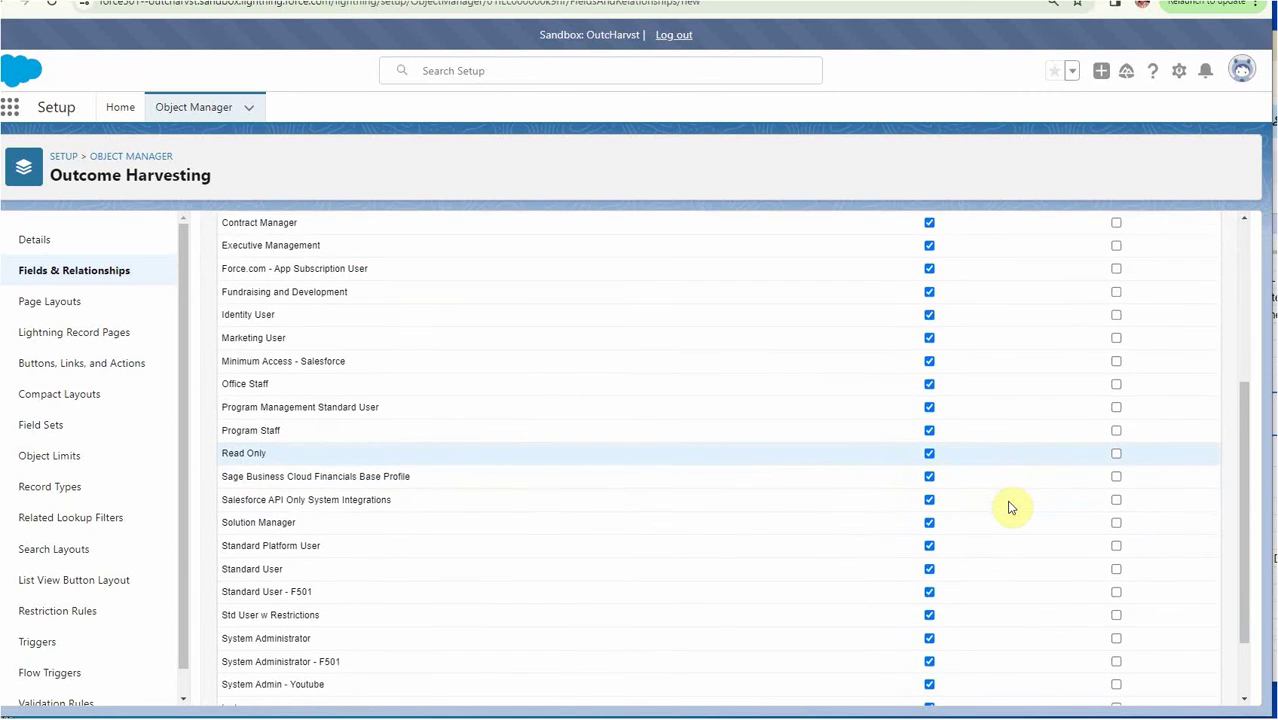
click(929, 655)
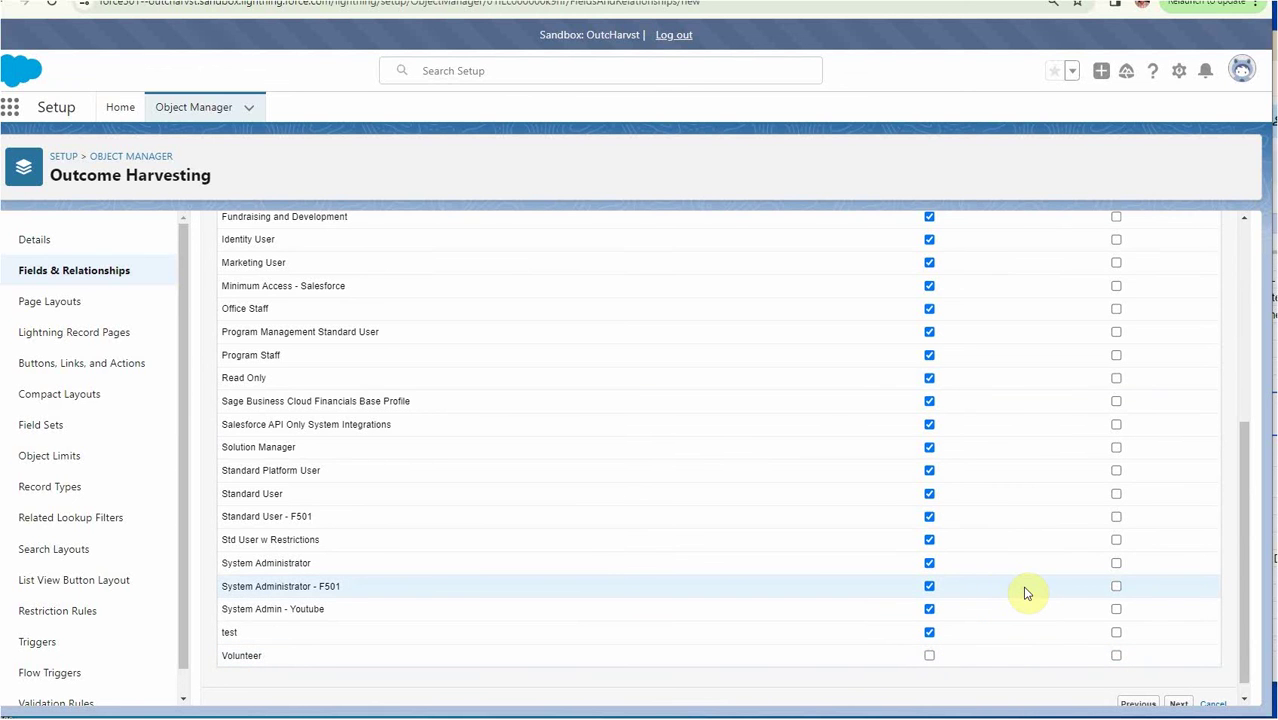
scroll(1003, 585, up, 3)
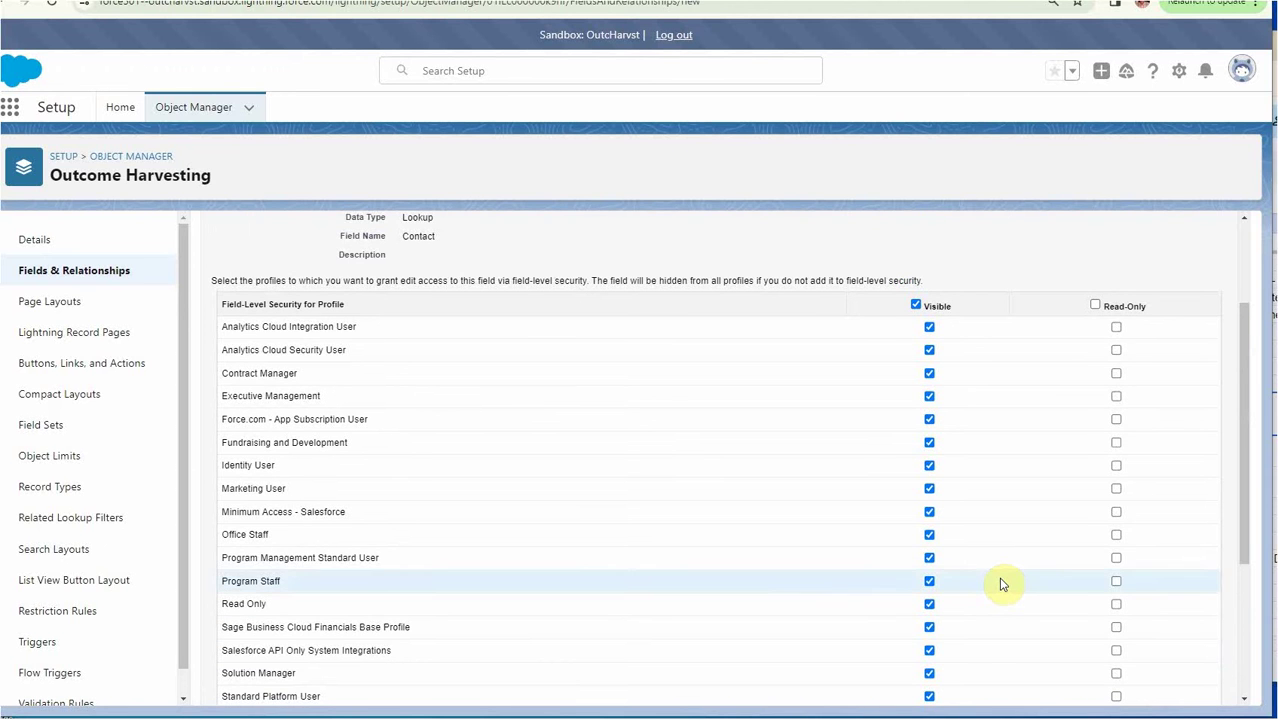
scroll(1069, 432, up, 2)
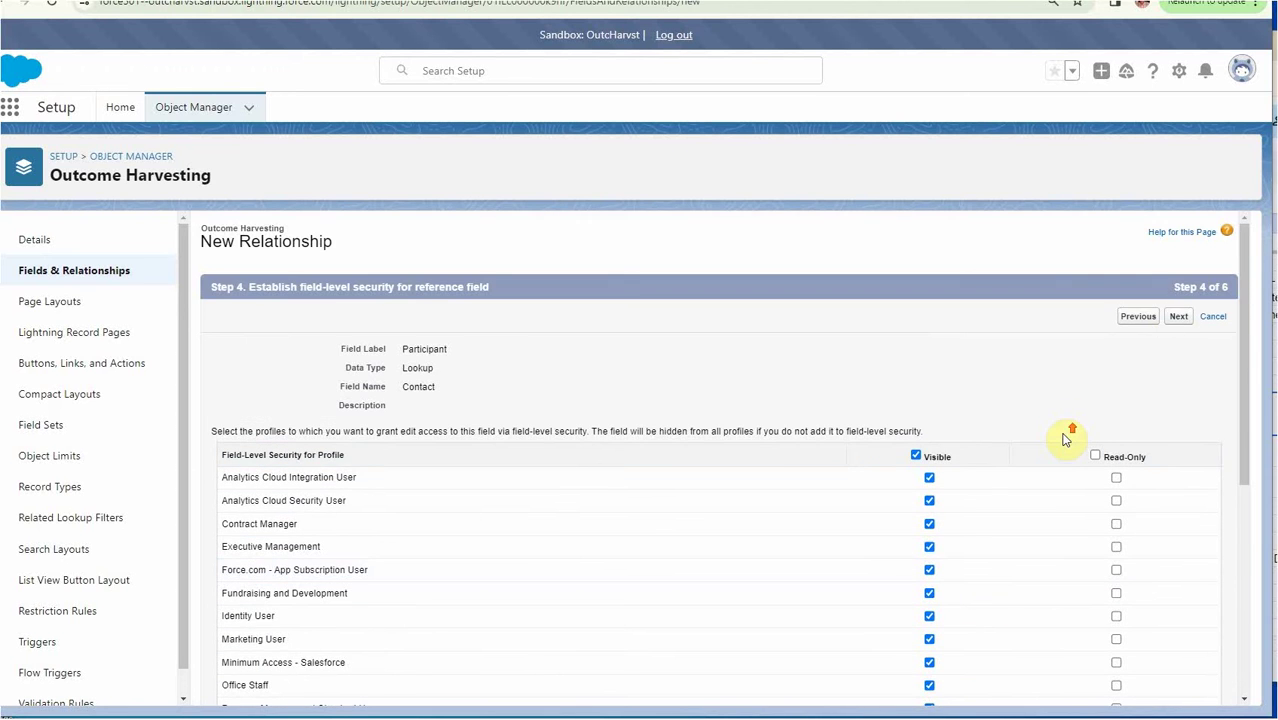
- Put Participant only on Outcome Harvesting Layout, keep the related list on all Contact layouts, and save
click(1177, 318)
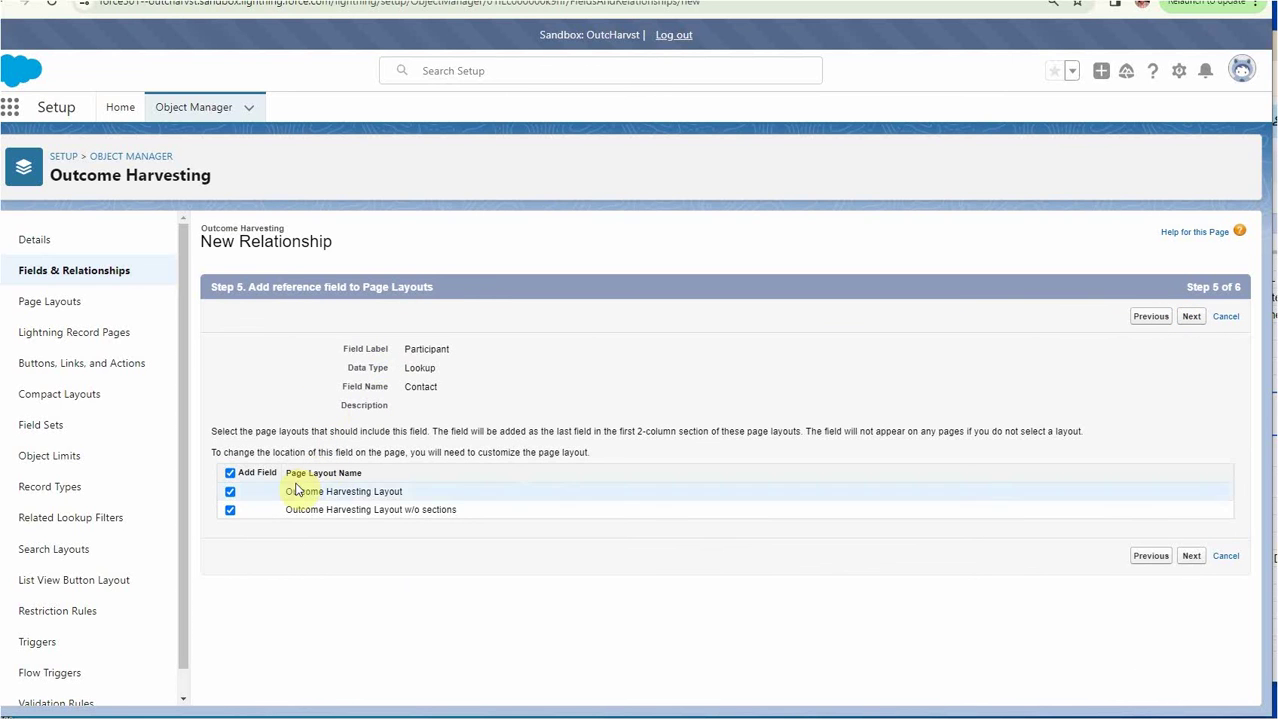
click(229, 511)
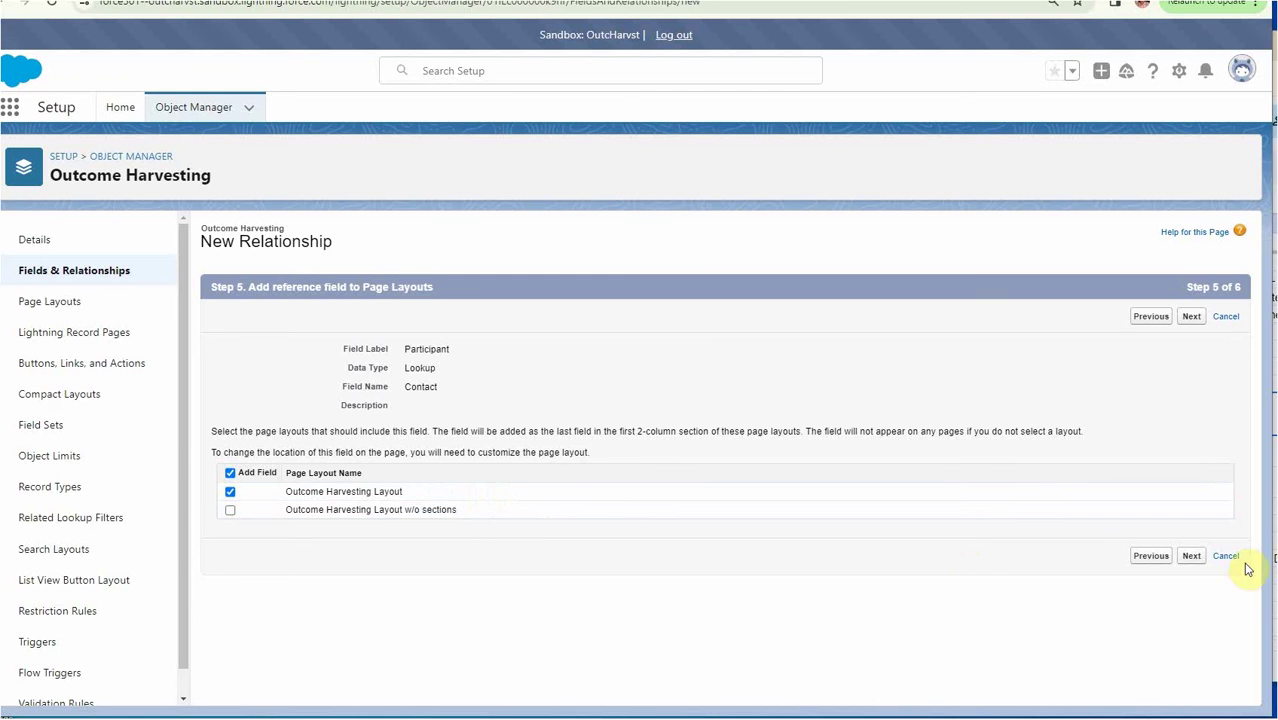
click(1189, 558)
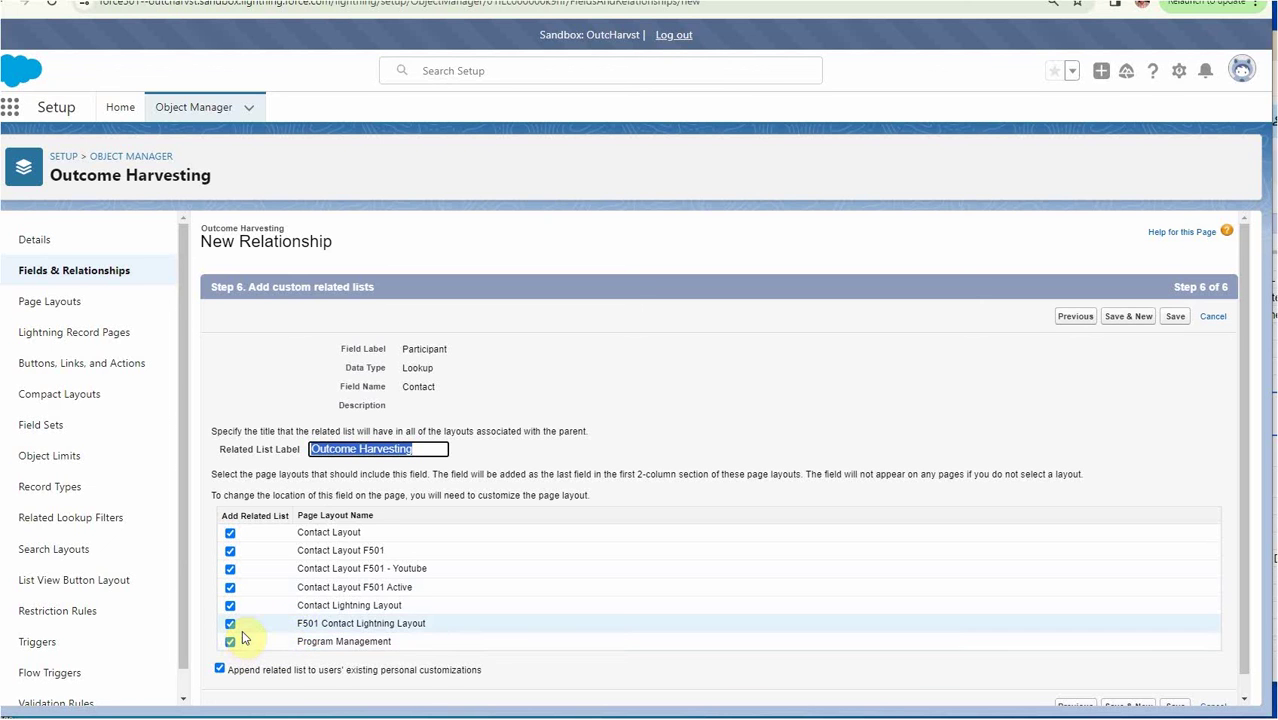
scroll(594, 596, down, 2)
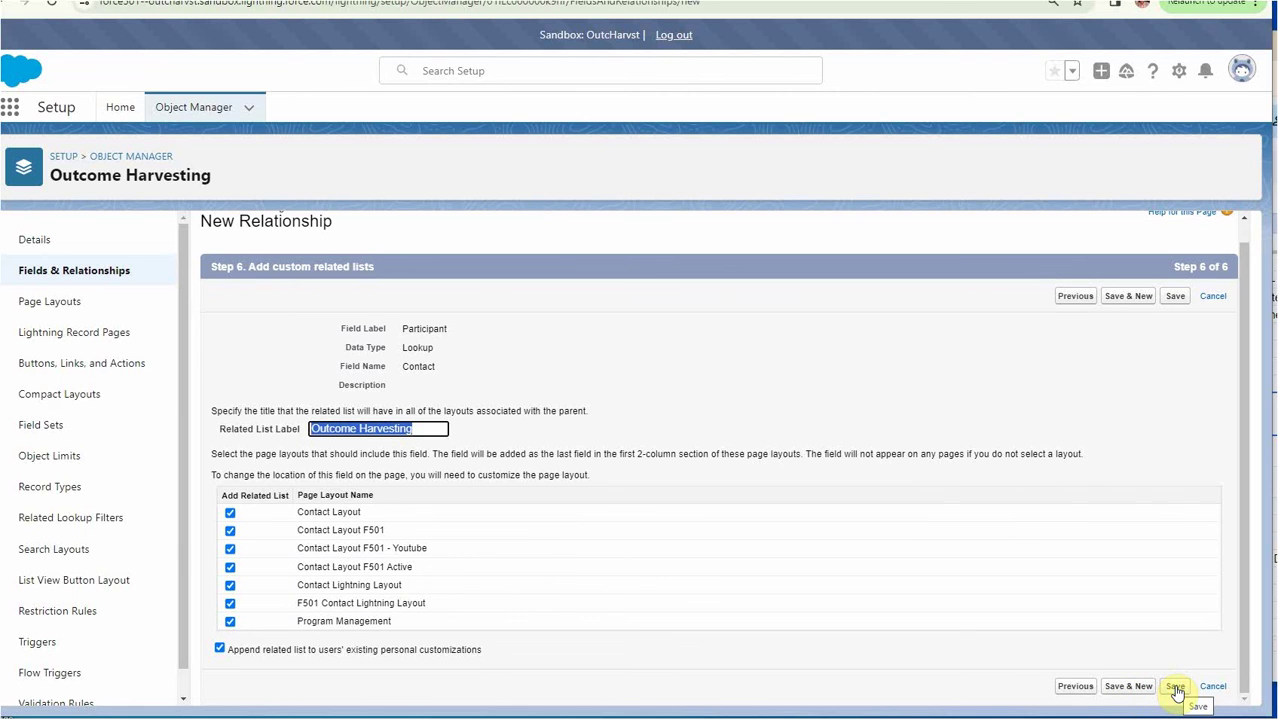
click(1176, 689)
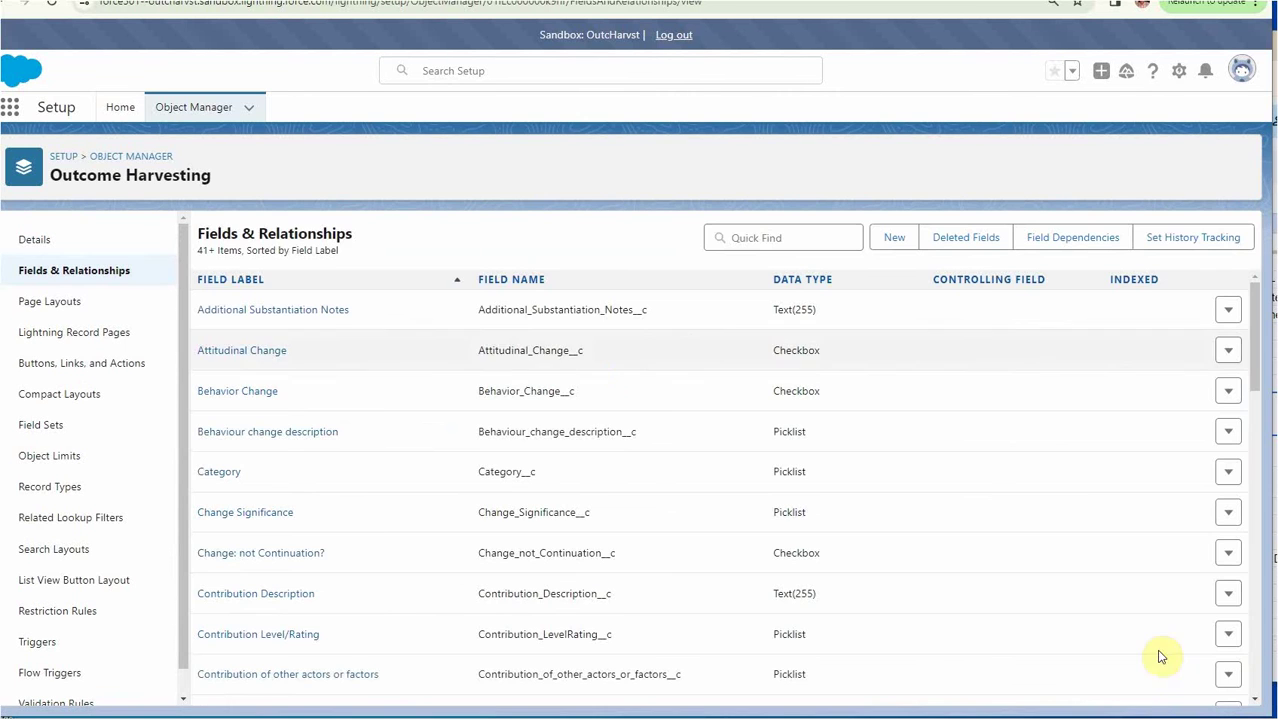
- Begin another Lookup Relationship field with Related To set to Program
click(895, 240)
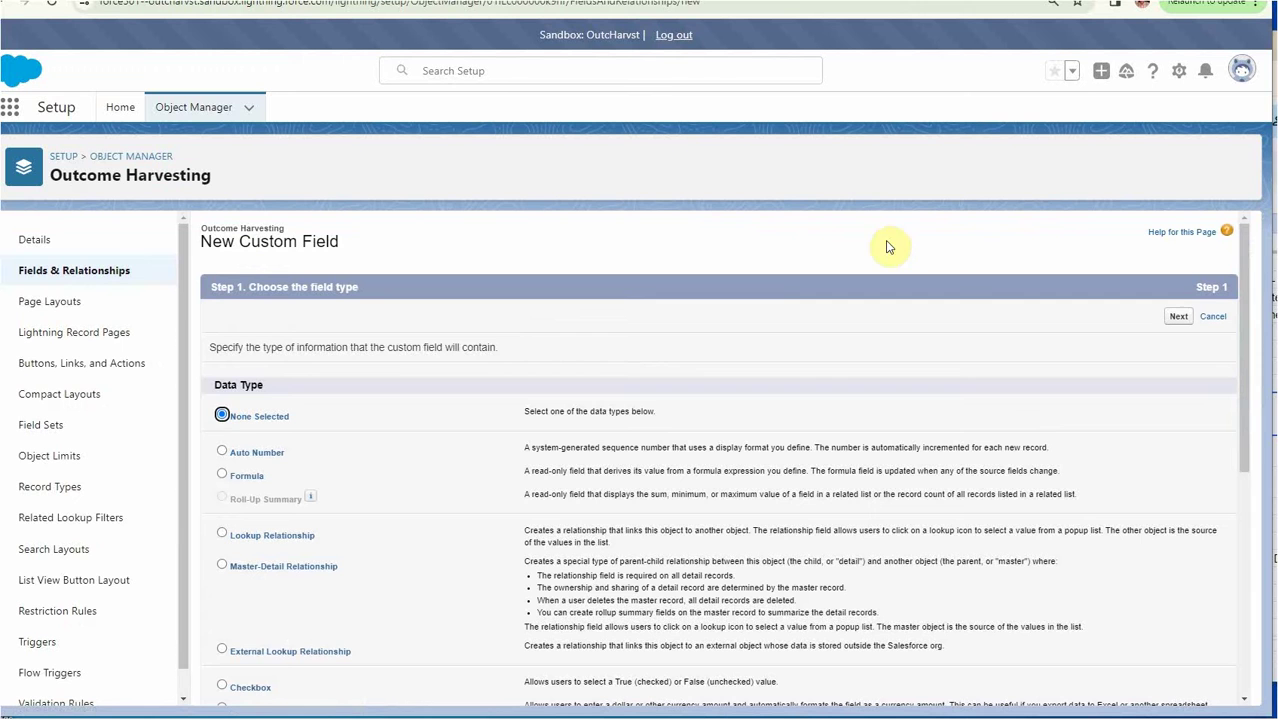
click(222, 533)
click(1178, 317)
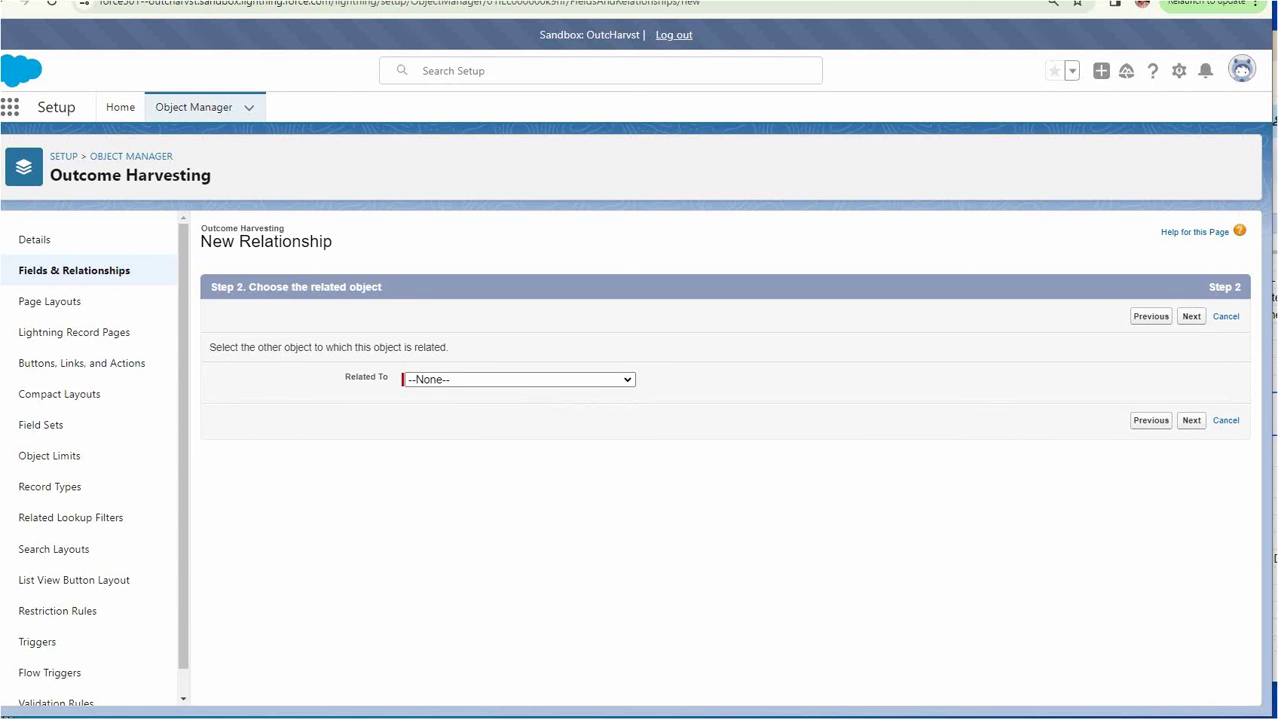
click(628, 381)
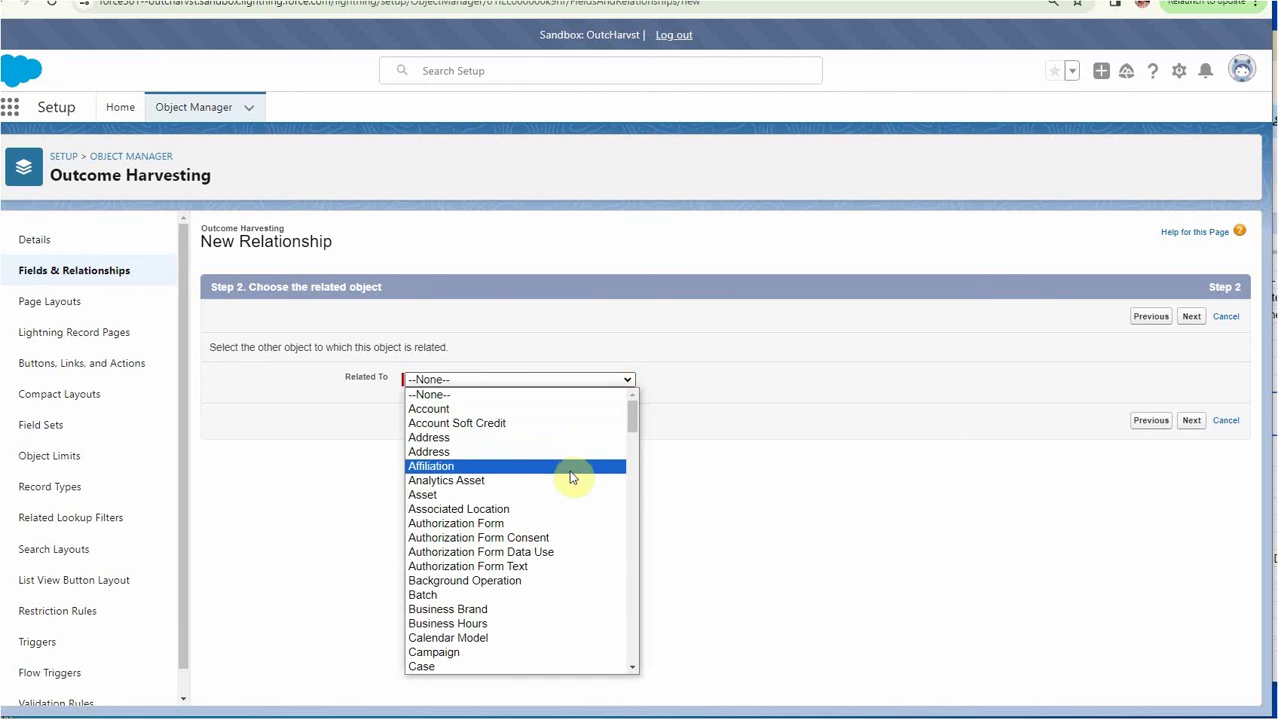
text(prog)
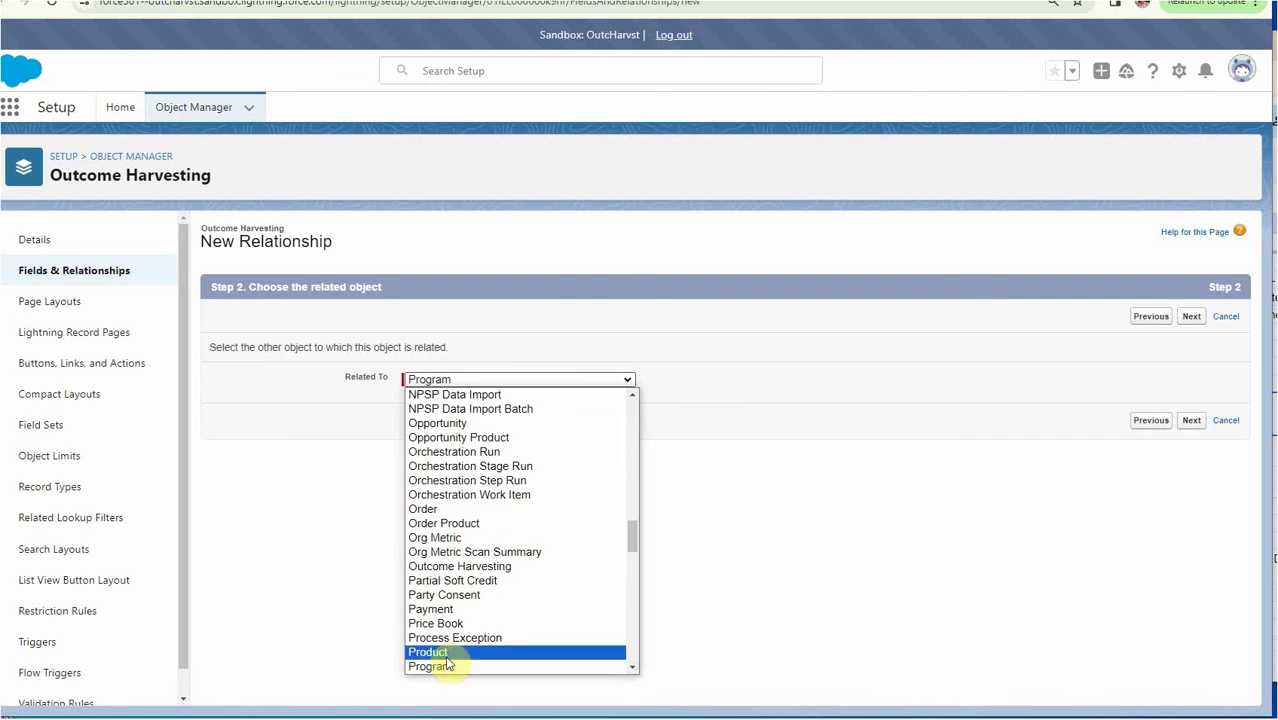
click(434, 666)
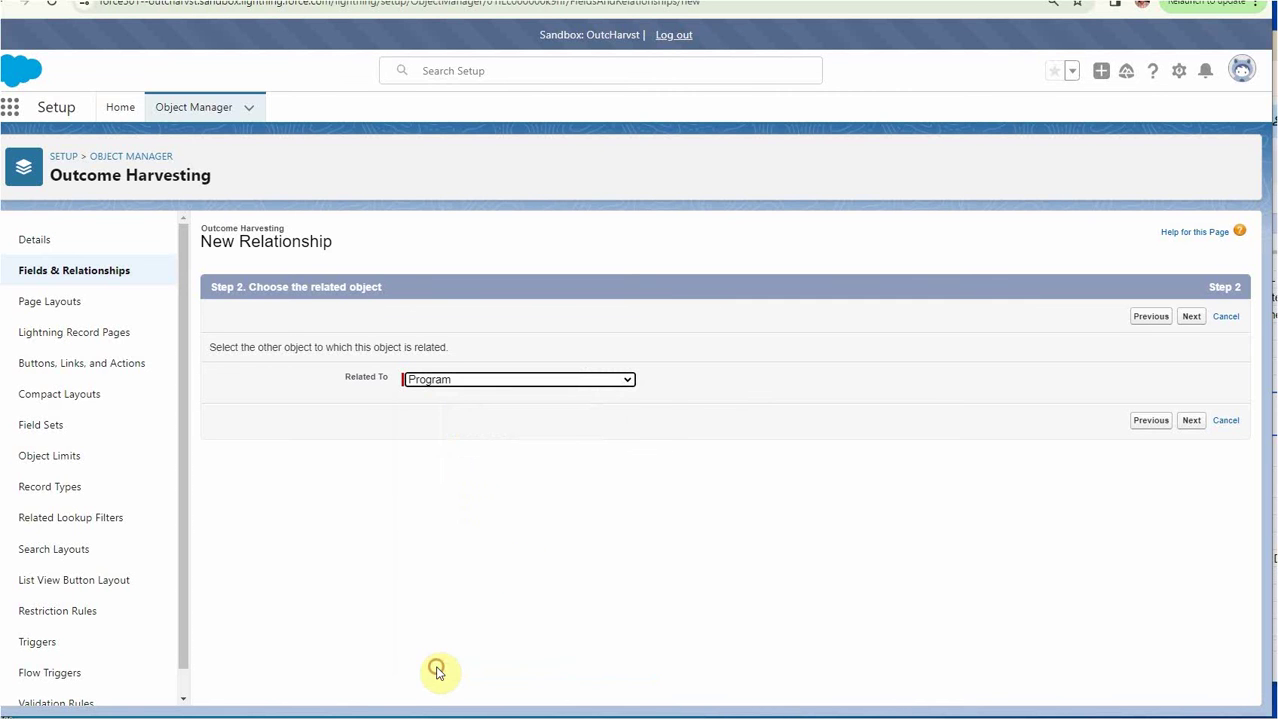
- Name the lookup Program with help text 'Enter the Program related to this outcome (behavior change)'
click(1191, 420)
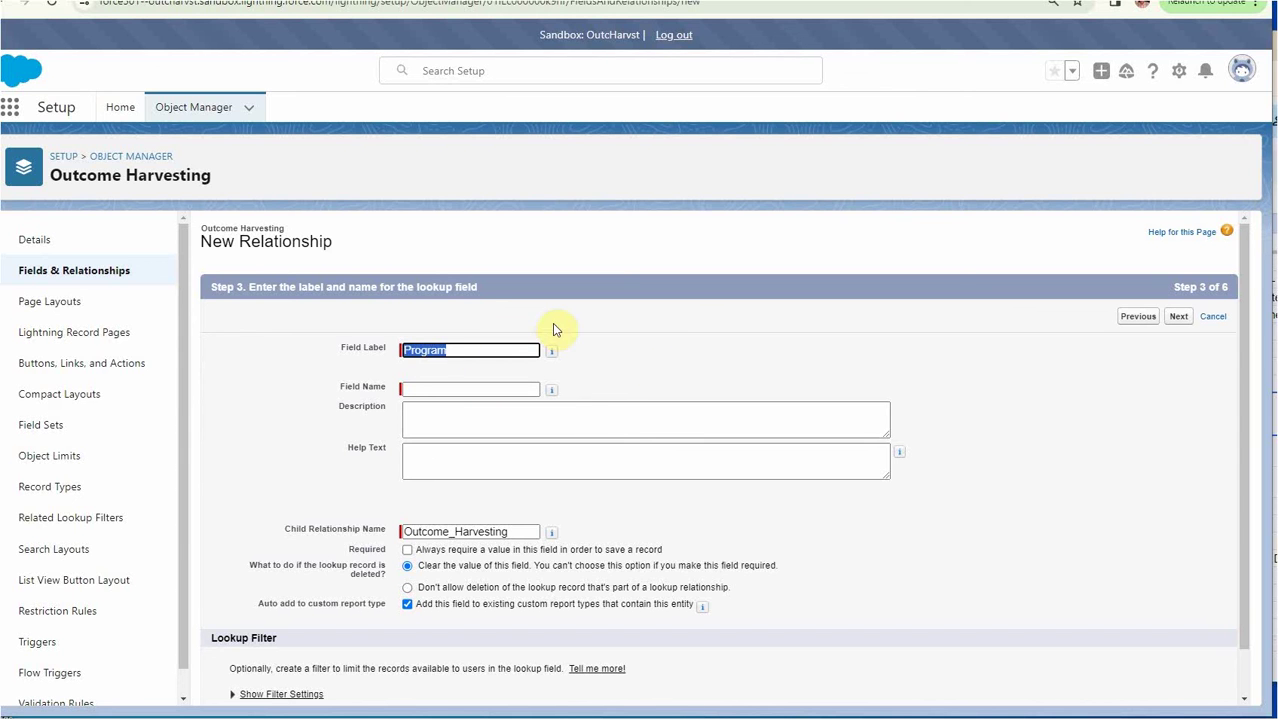
click(437, 389)
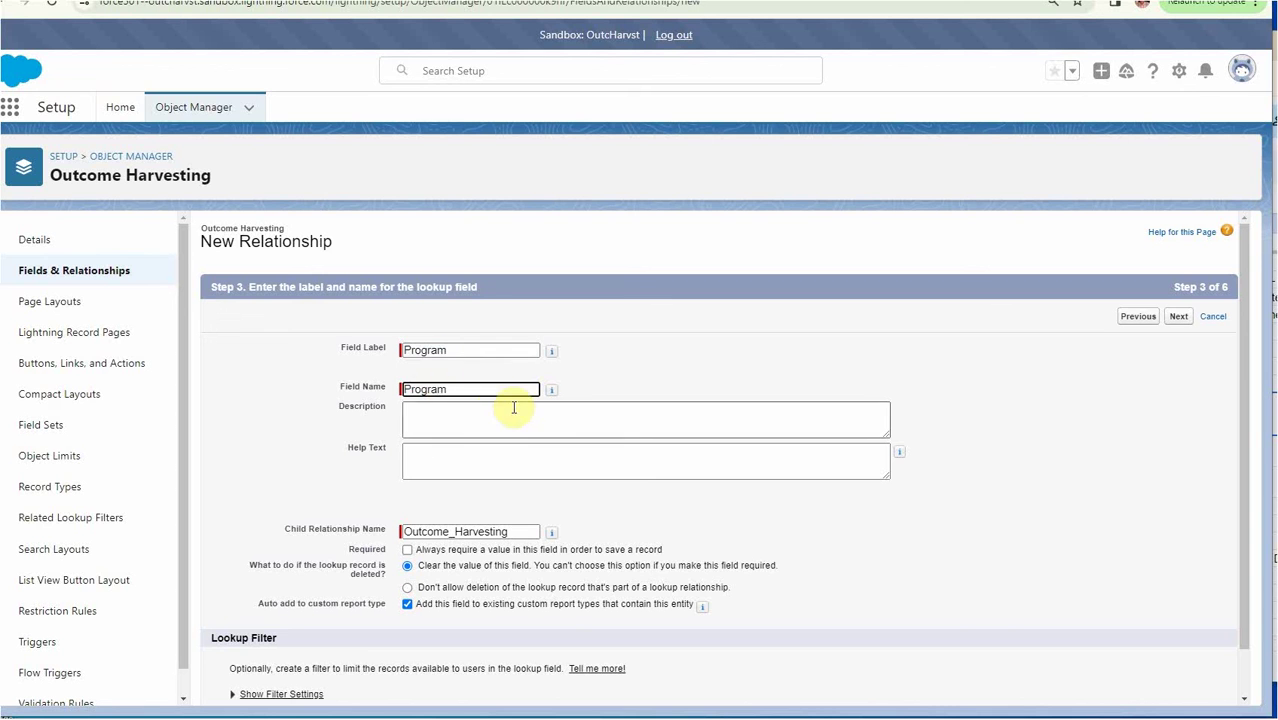
click(463, 446)
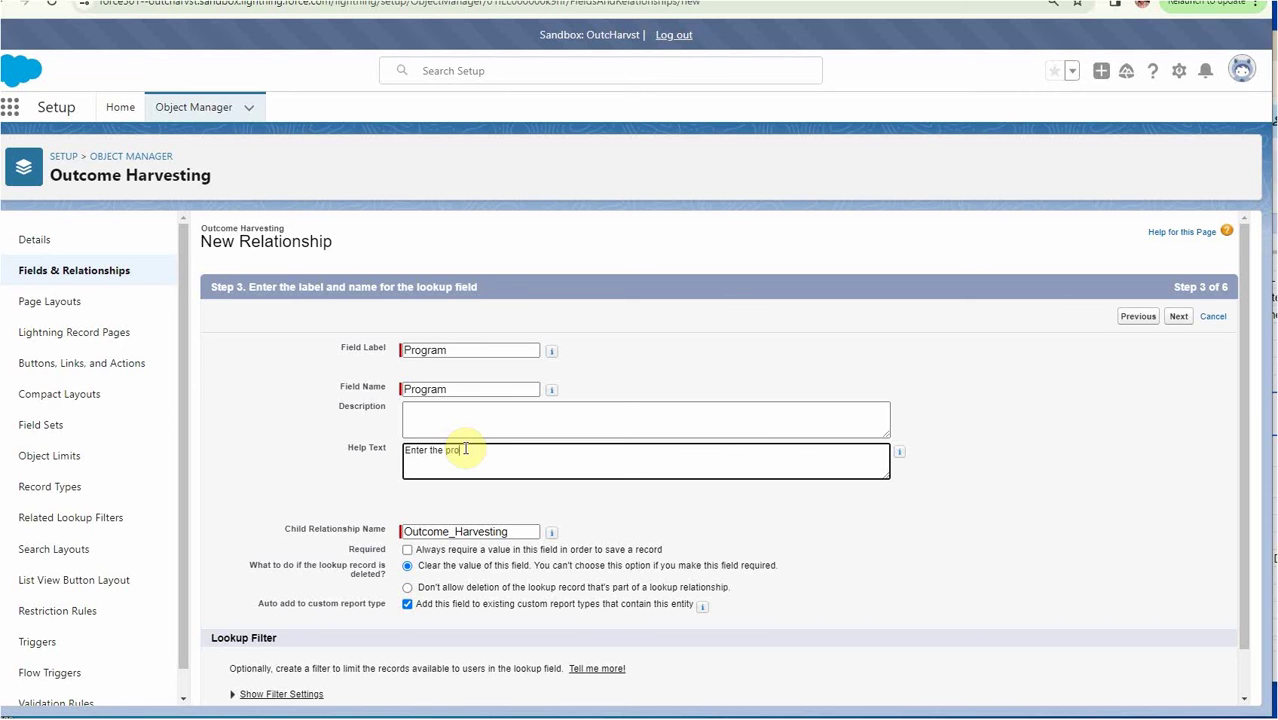
text(Enter the Program related to this outcome (behavior change)
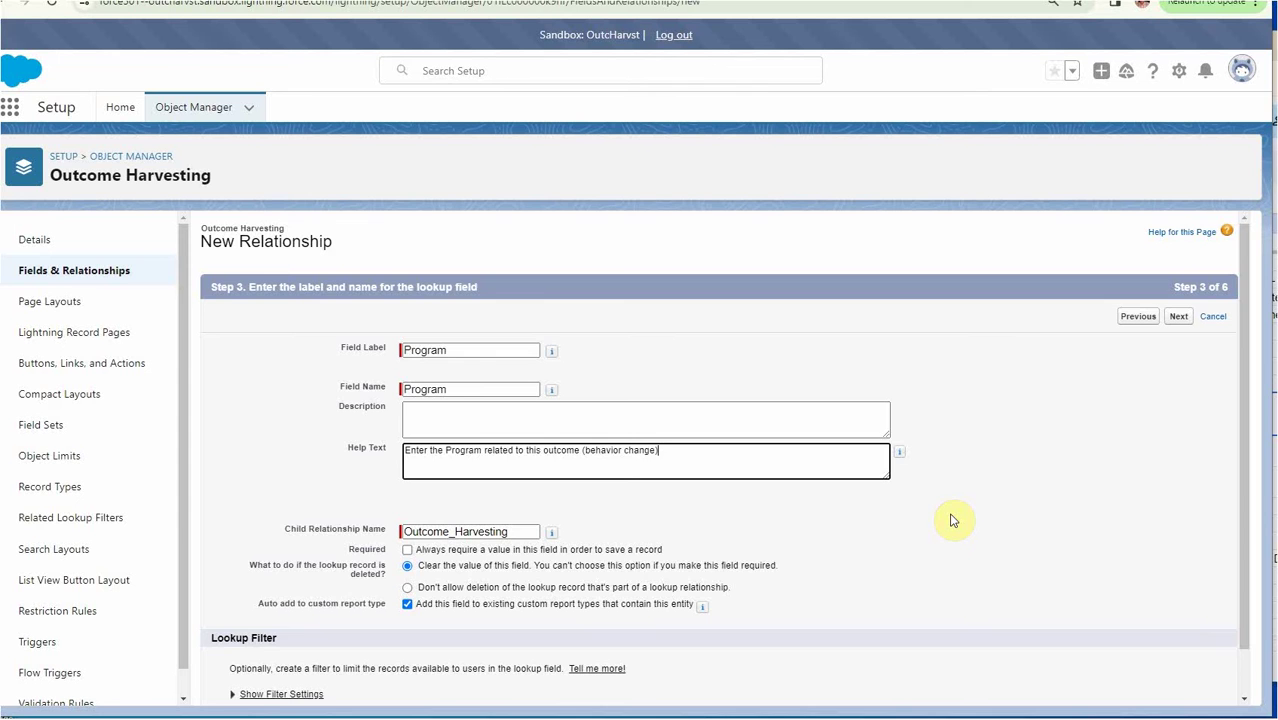
scroll(952, 520, down, 1)
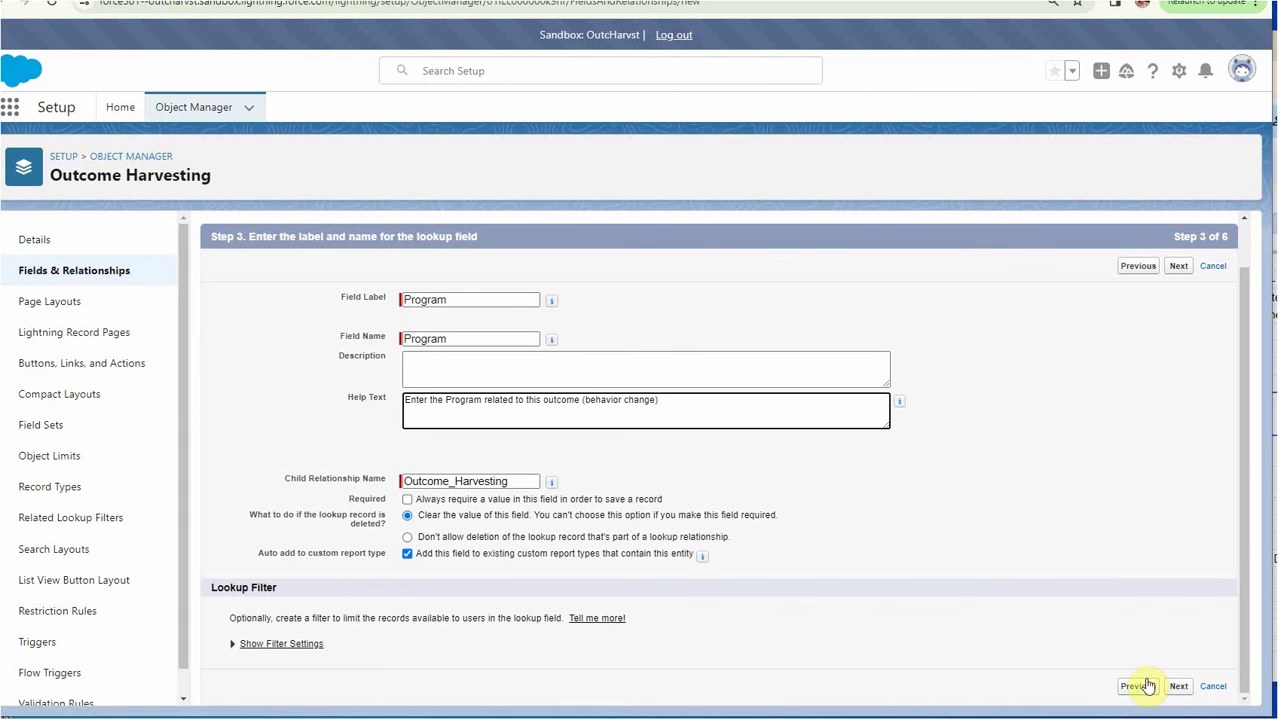
click(1181, 690)
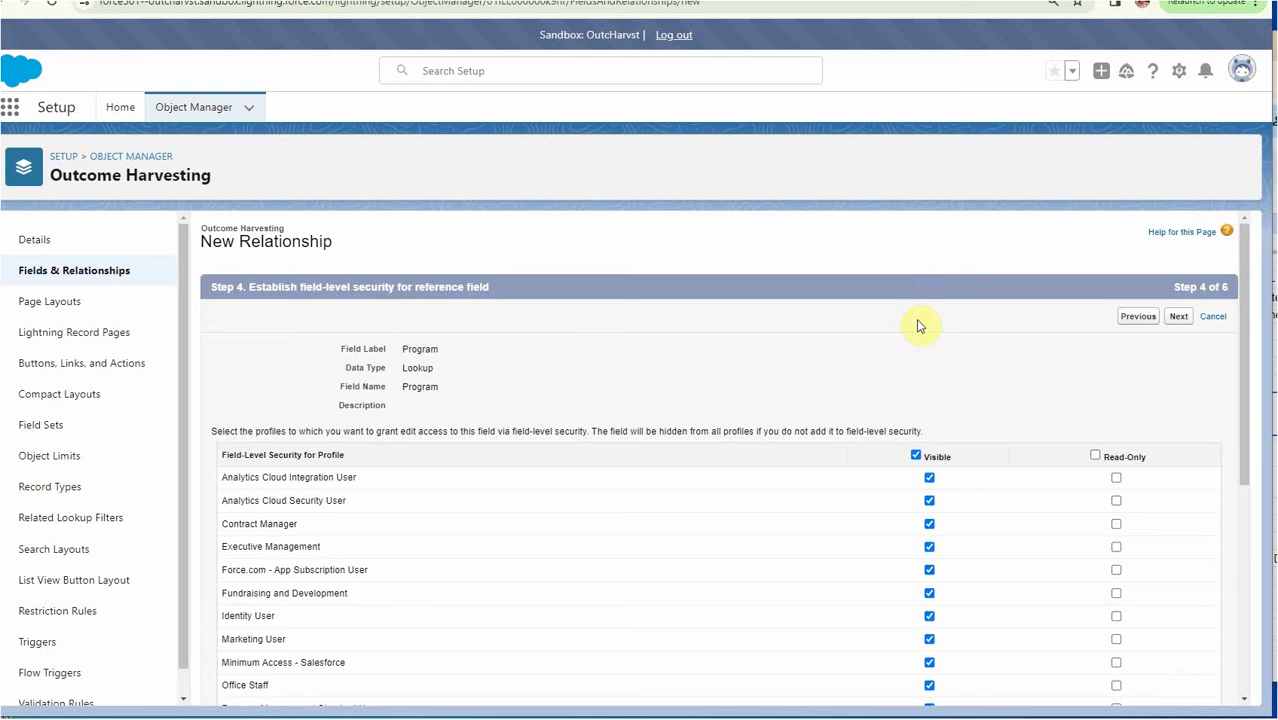
- Make the Program field read-only for the Contract Manager profile
scroll(958, 355, down, 4)
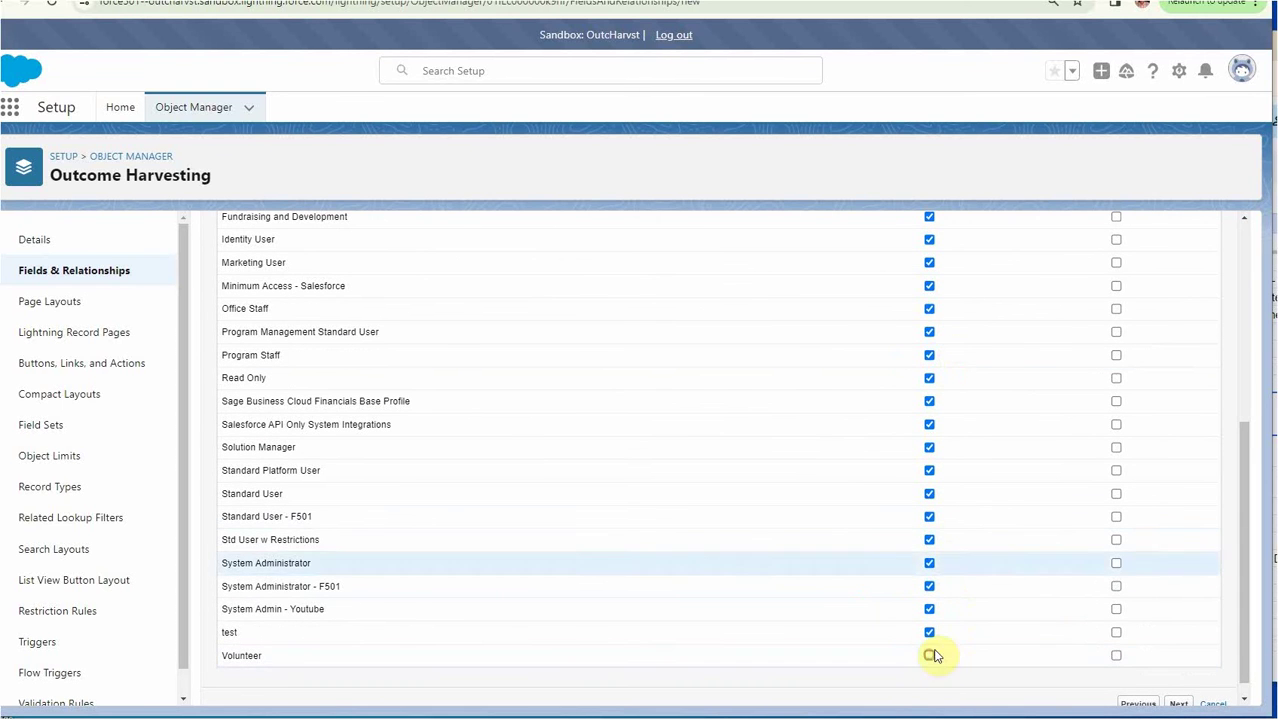
scroll(1041, 362, up, 3)
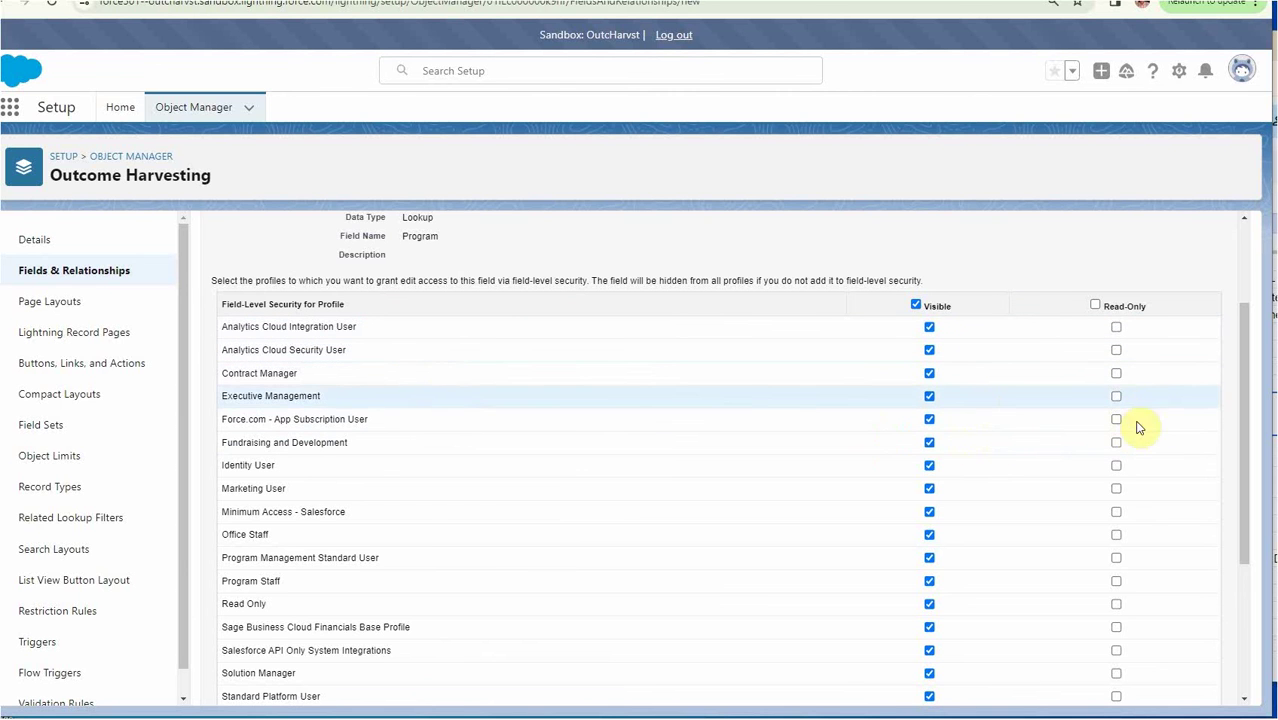
click(1116, 374)
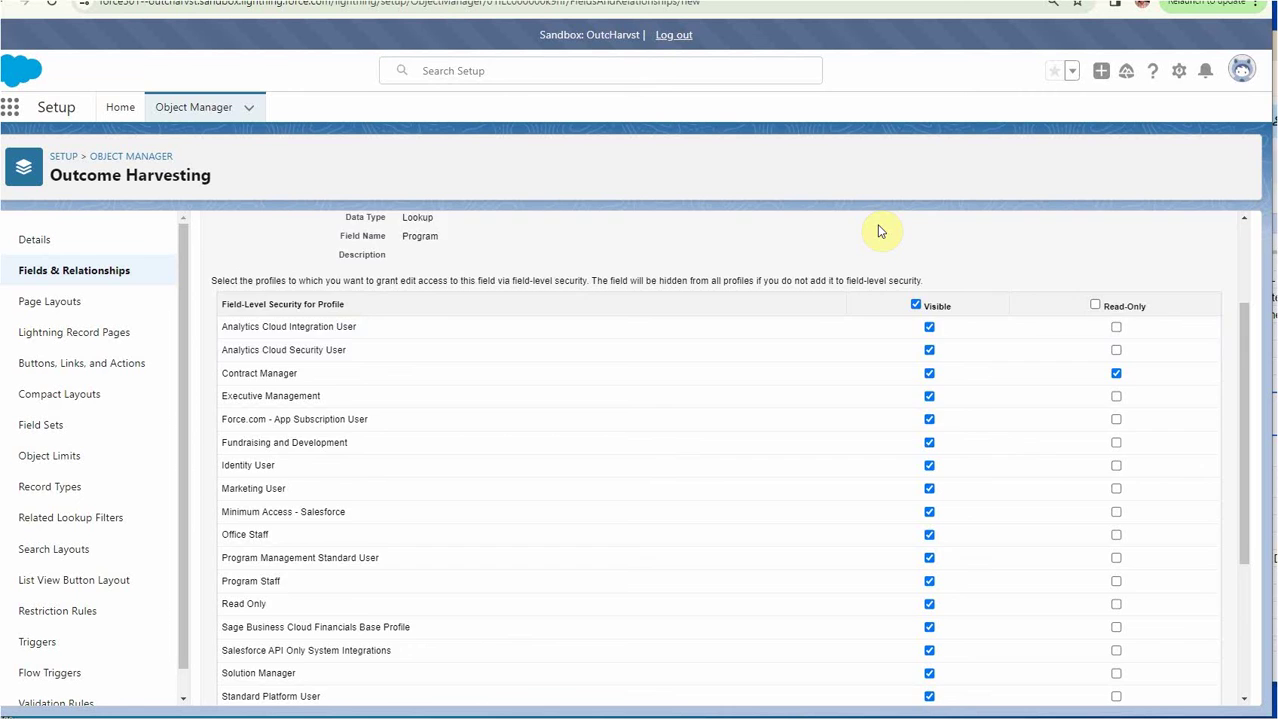
scroll(884, 231, up, 3)
click(1179, 317)
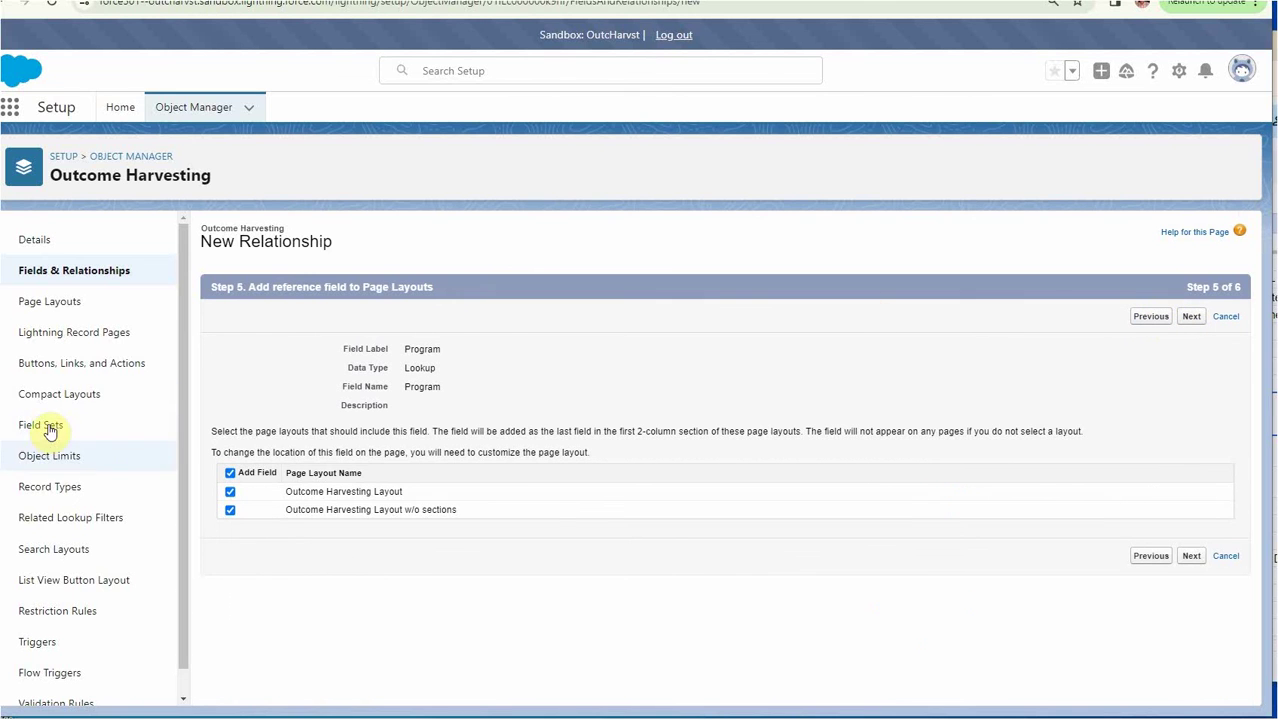
- Place Program only on Outcome Harvesting Layout, keep its related list on Program Layout, and Save & New
click(230, 511)
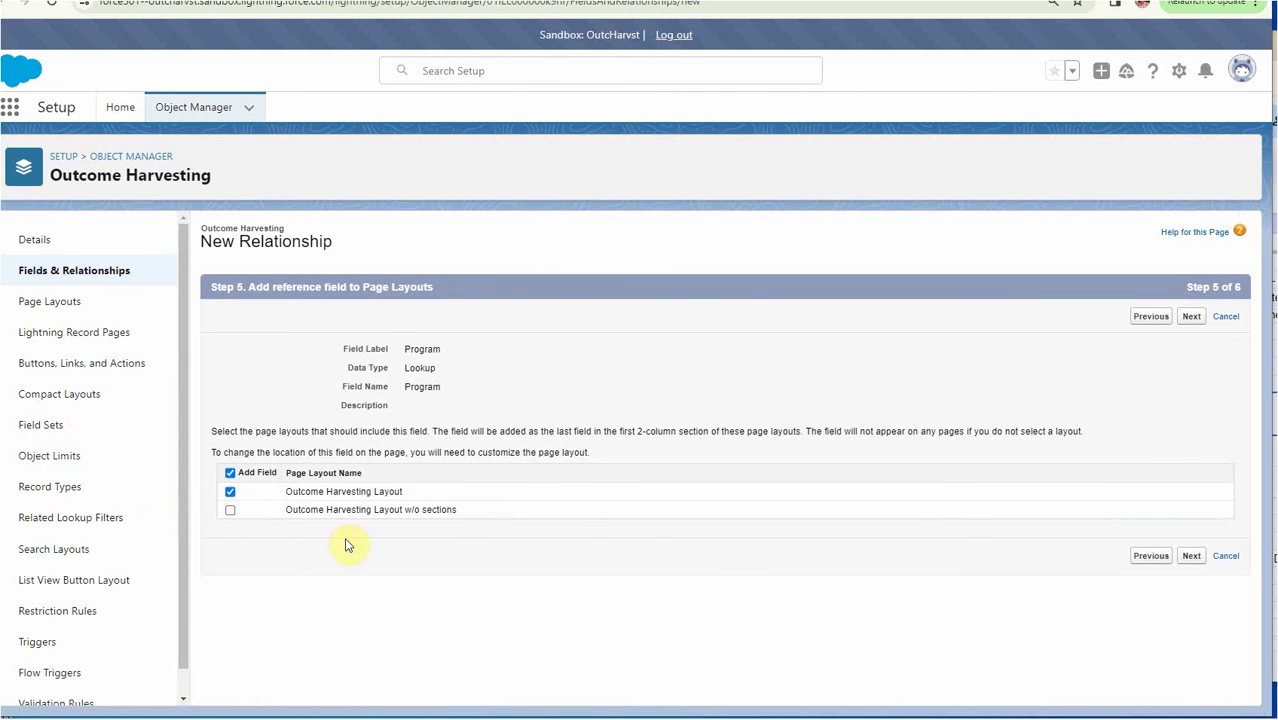
click(1193, 557)
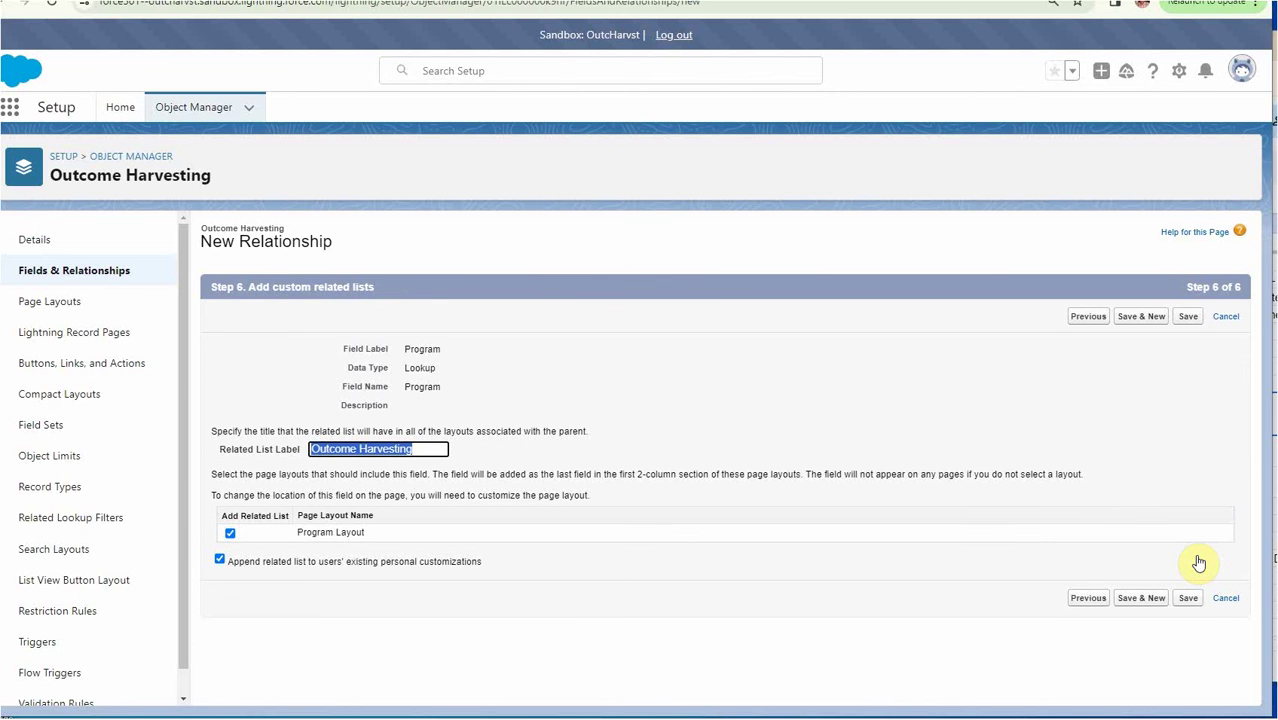
click(1146, 598)
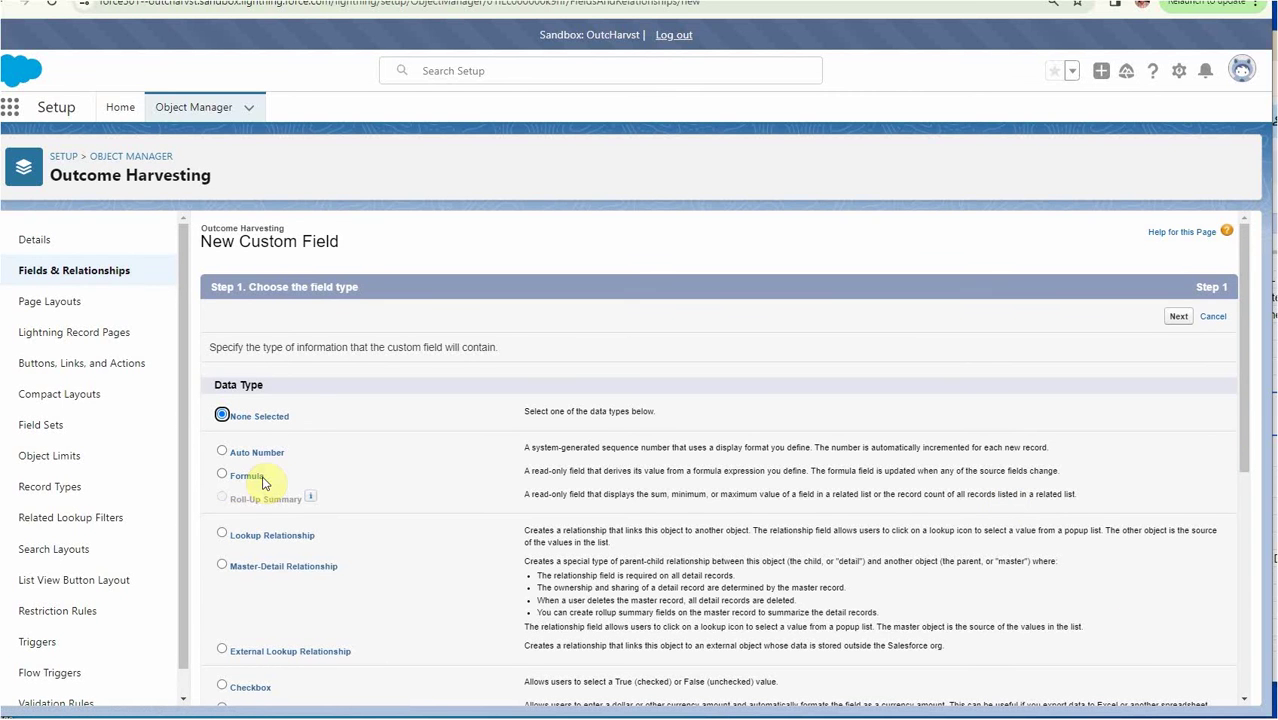
- Start a third lookup relationship field on Outcome Harvesting that relates to Contact
click(223, 536)
click(1177, 318)
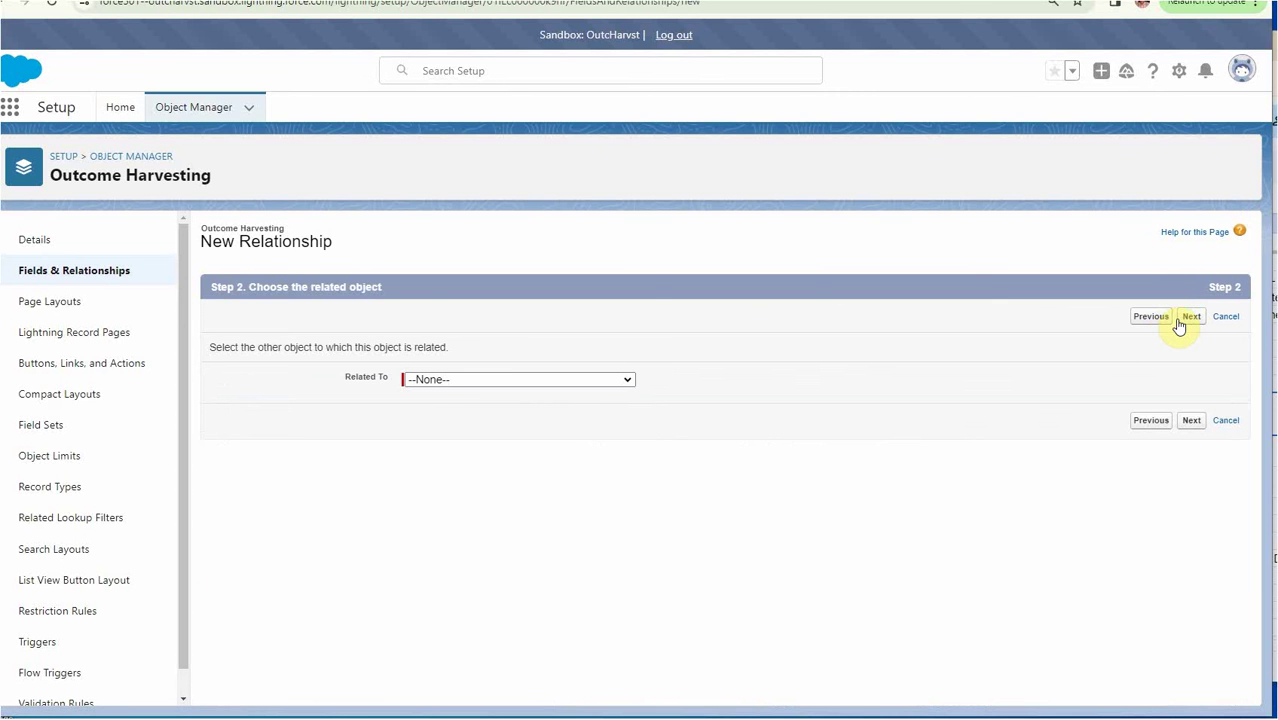
click(488, 379)
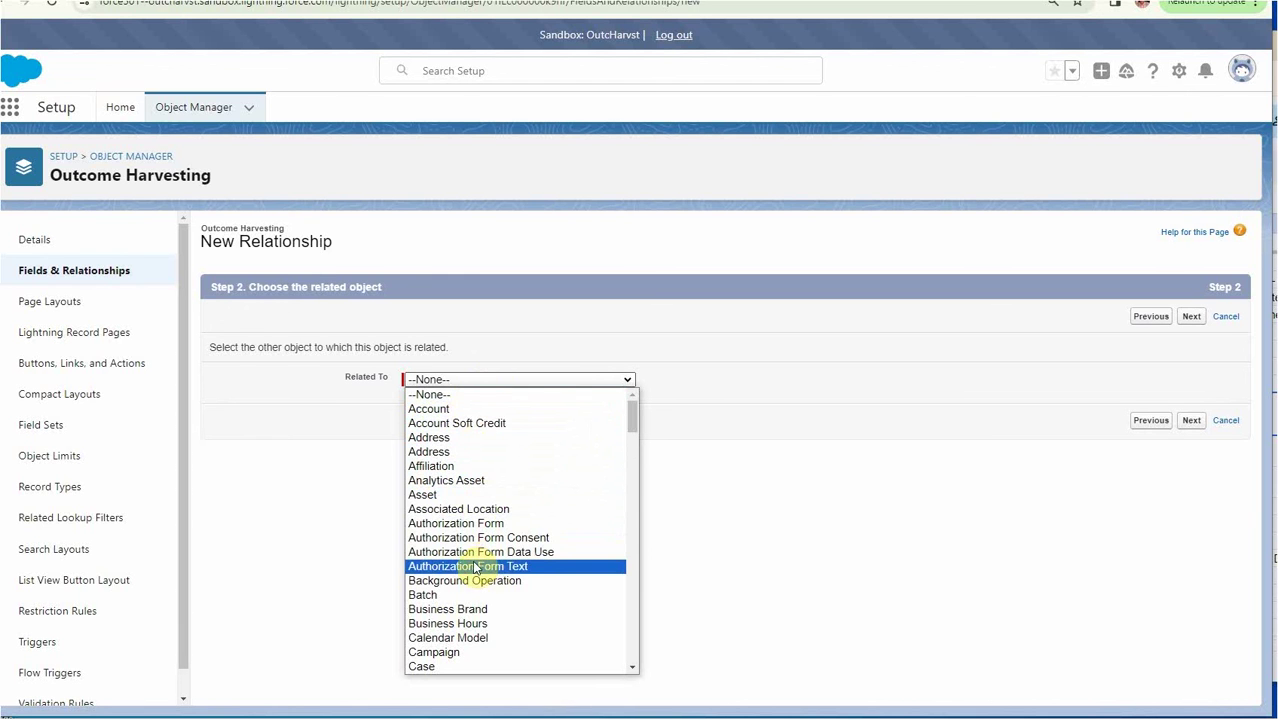
scroll(476, 582, down, 7)
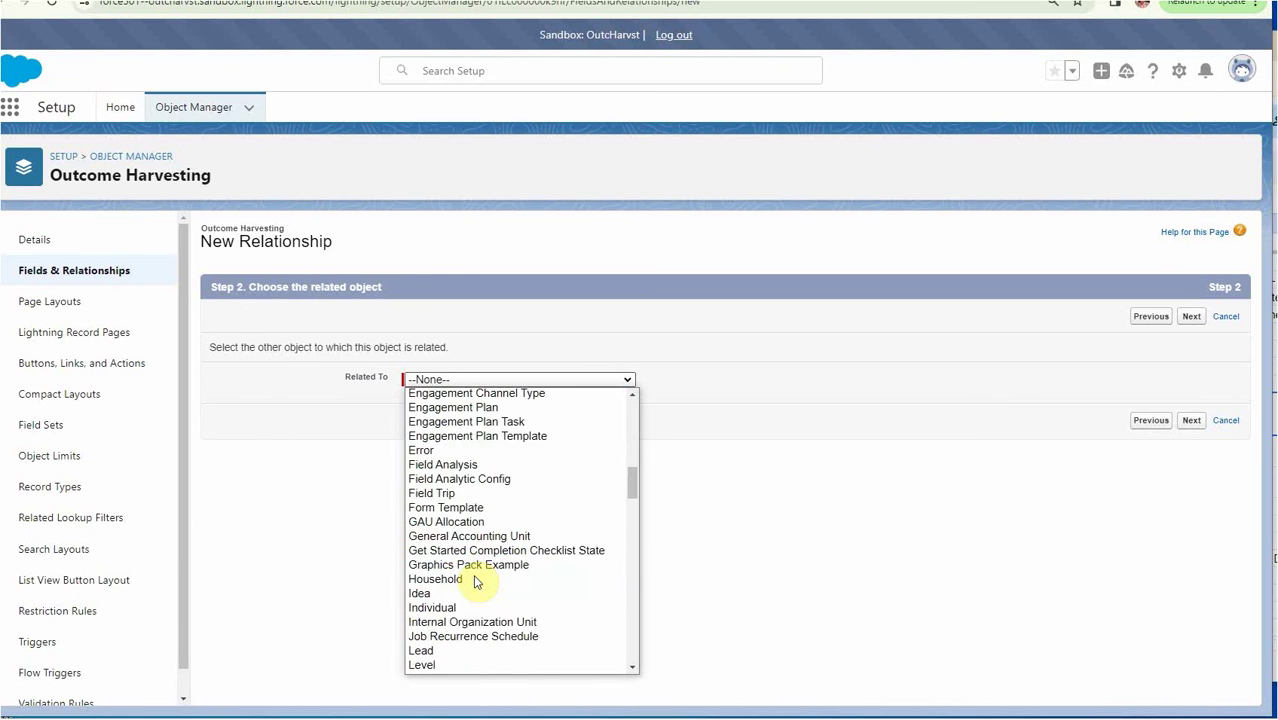
scroll(476, 582, up, 6)
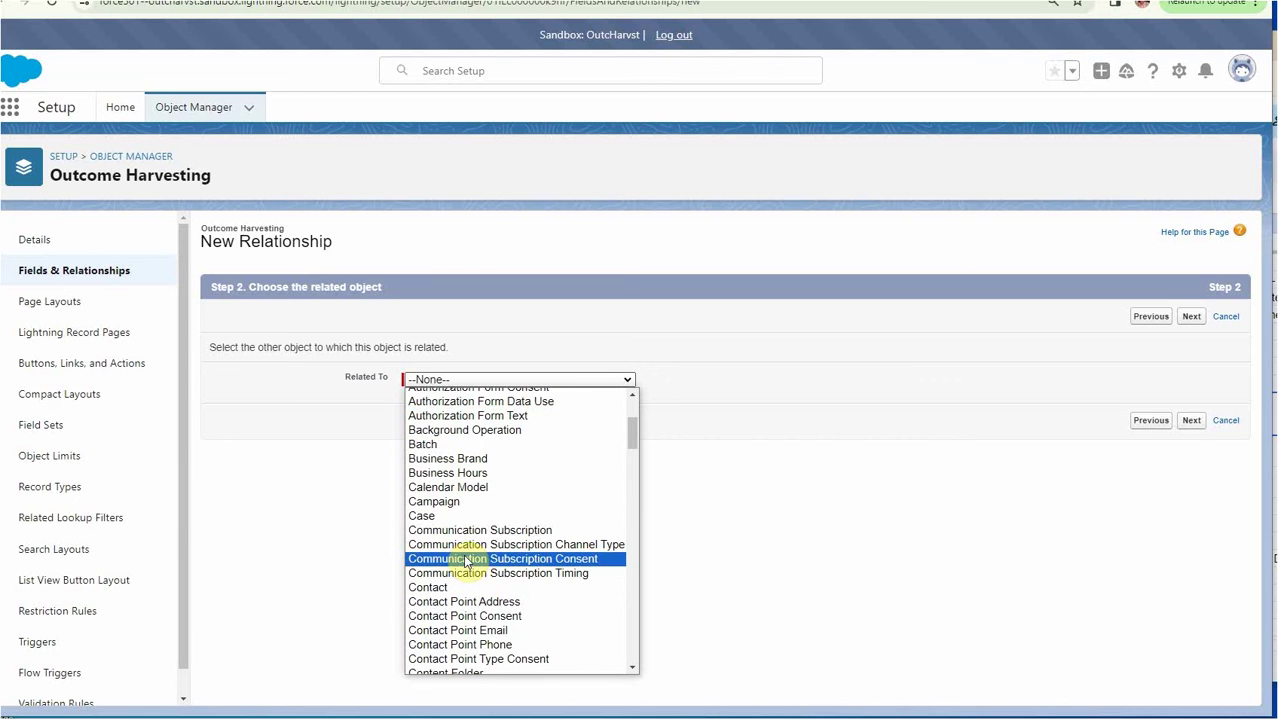
click(421, 590)
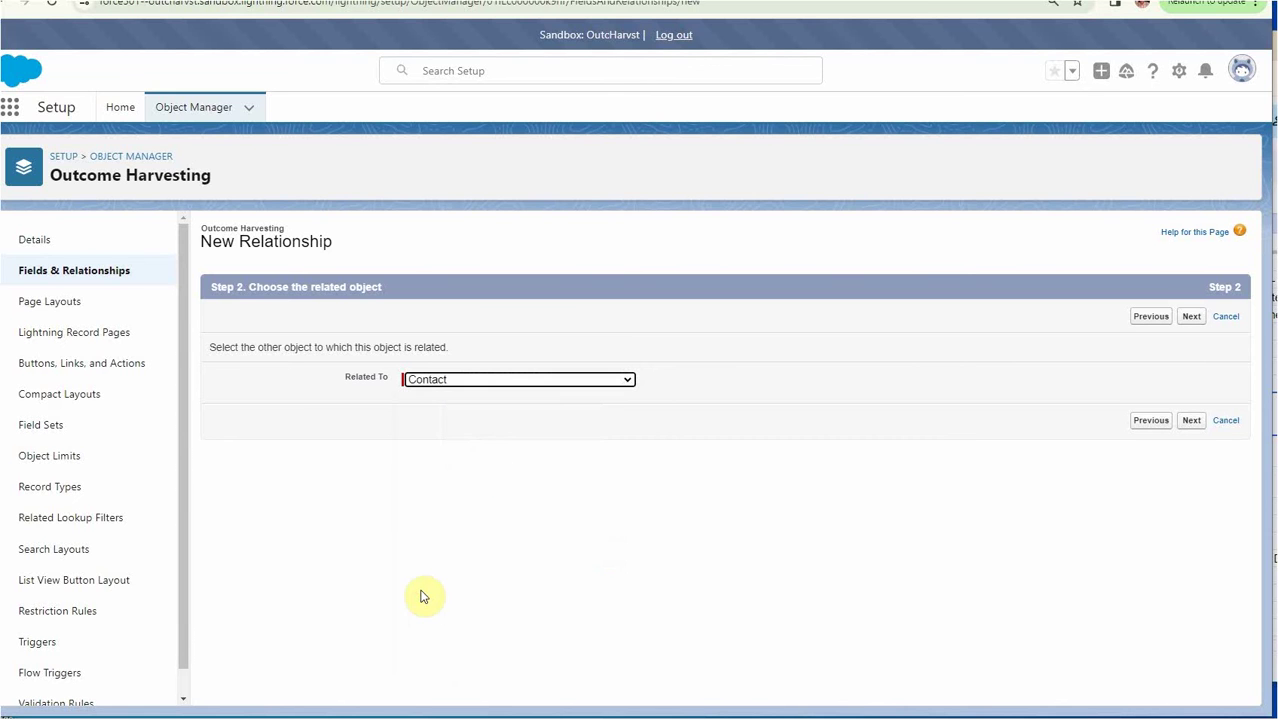
click(1194, 421)
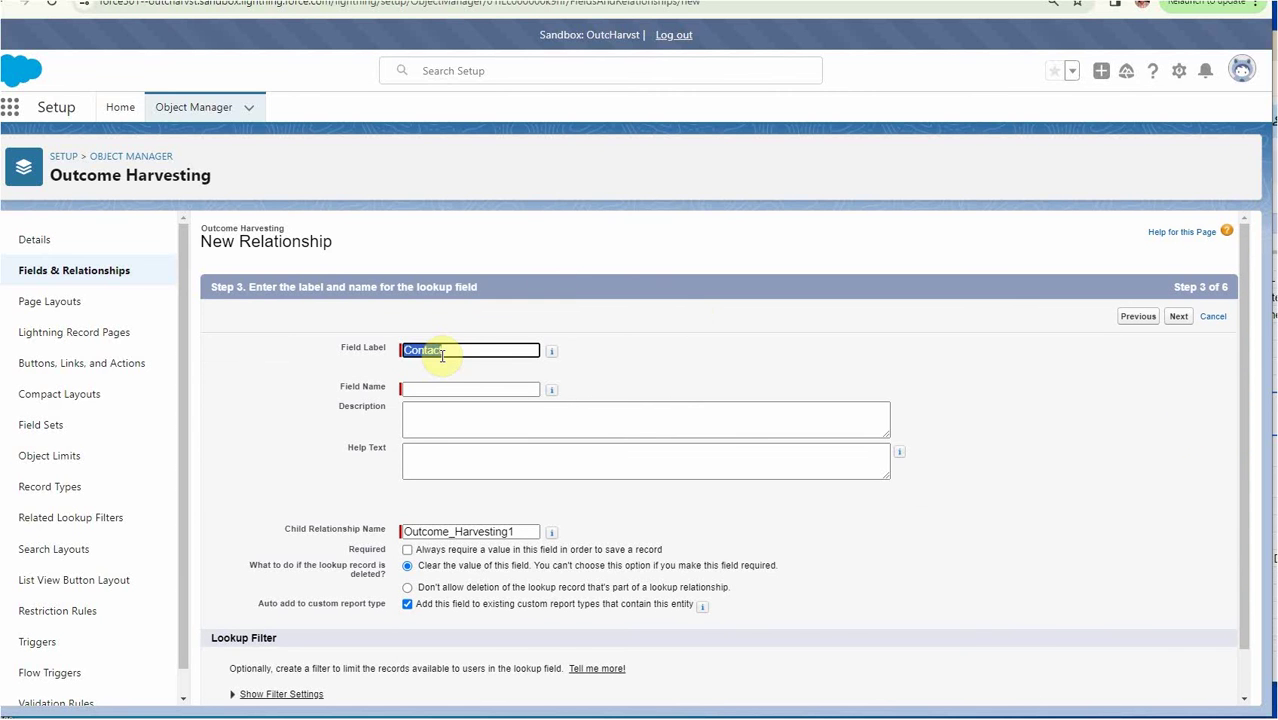
- Label the Contact lookup Interviewer with help text 'Enter the Contact responsible for this interview'
key(BackSpace)
click(446, 389)
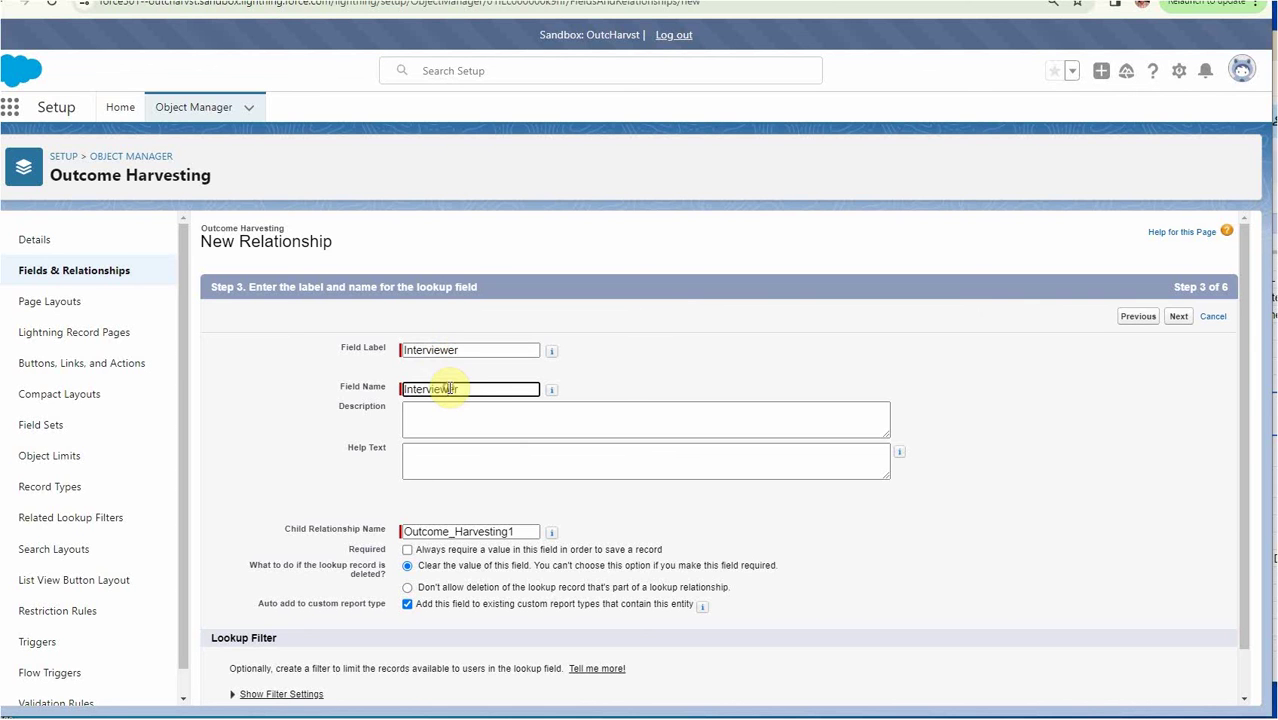
click(475, 452)
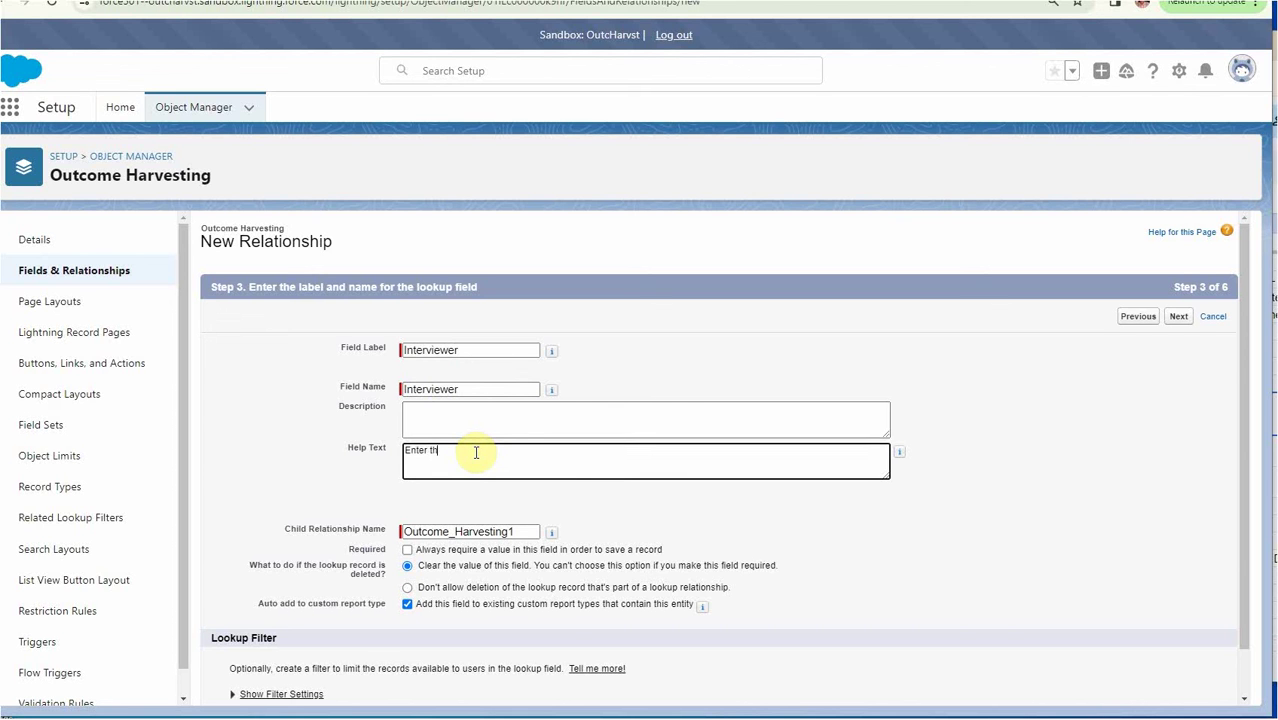
text(Enter the Contact responsible for this interview)
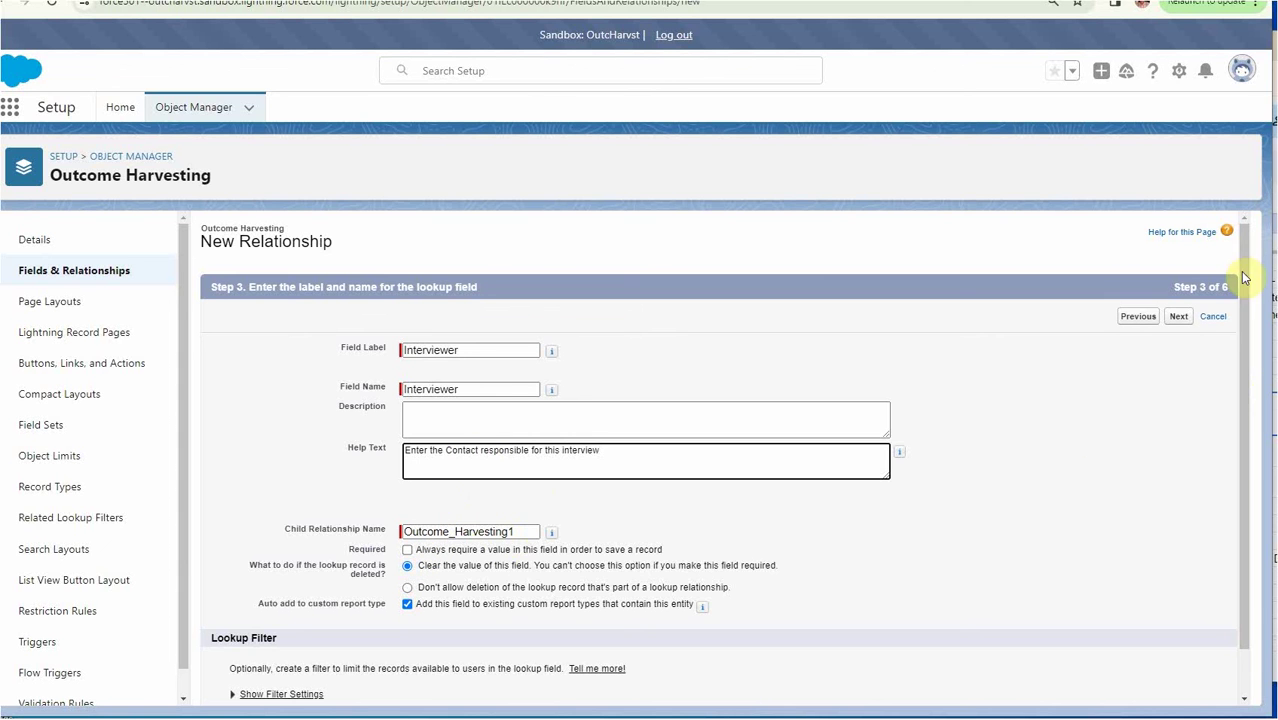
scroll(1056, 520, down, 1)
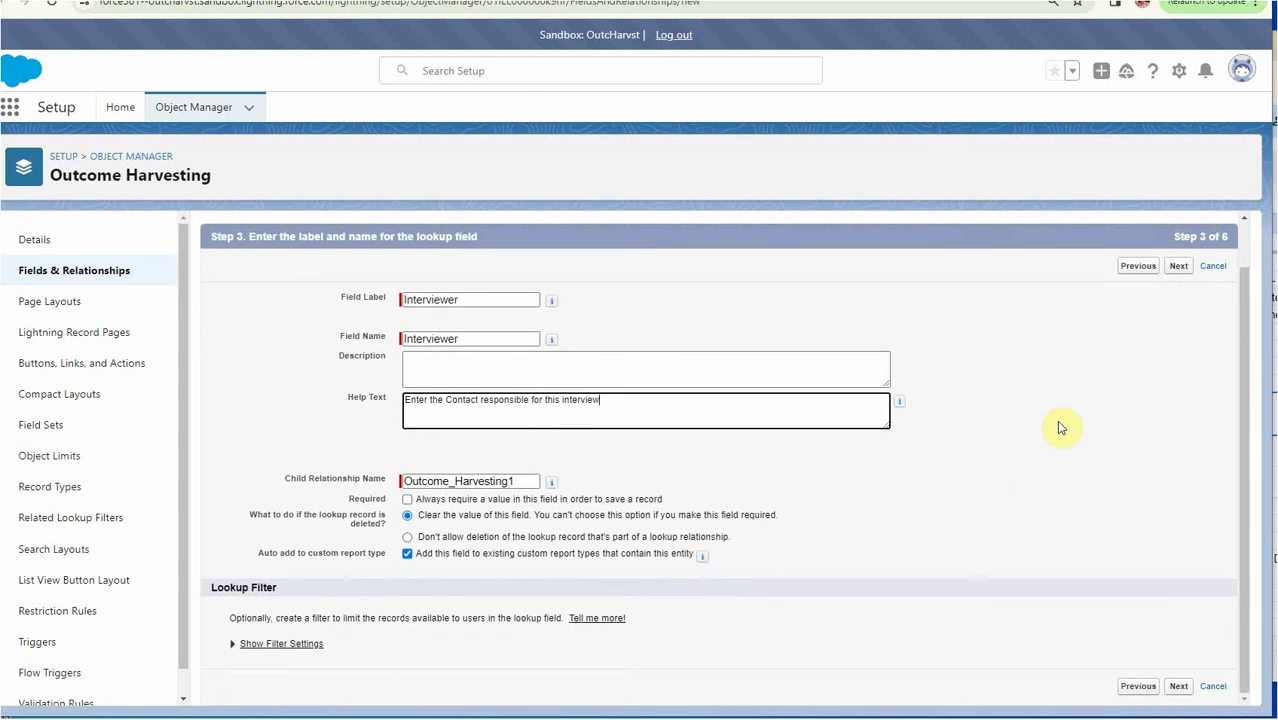
- Save the Interviewer lookup with default visibility, both Outcome Harvesting layouts, and Contact related lists
click(1180, 266)
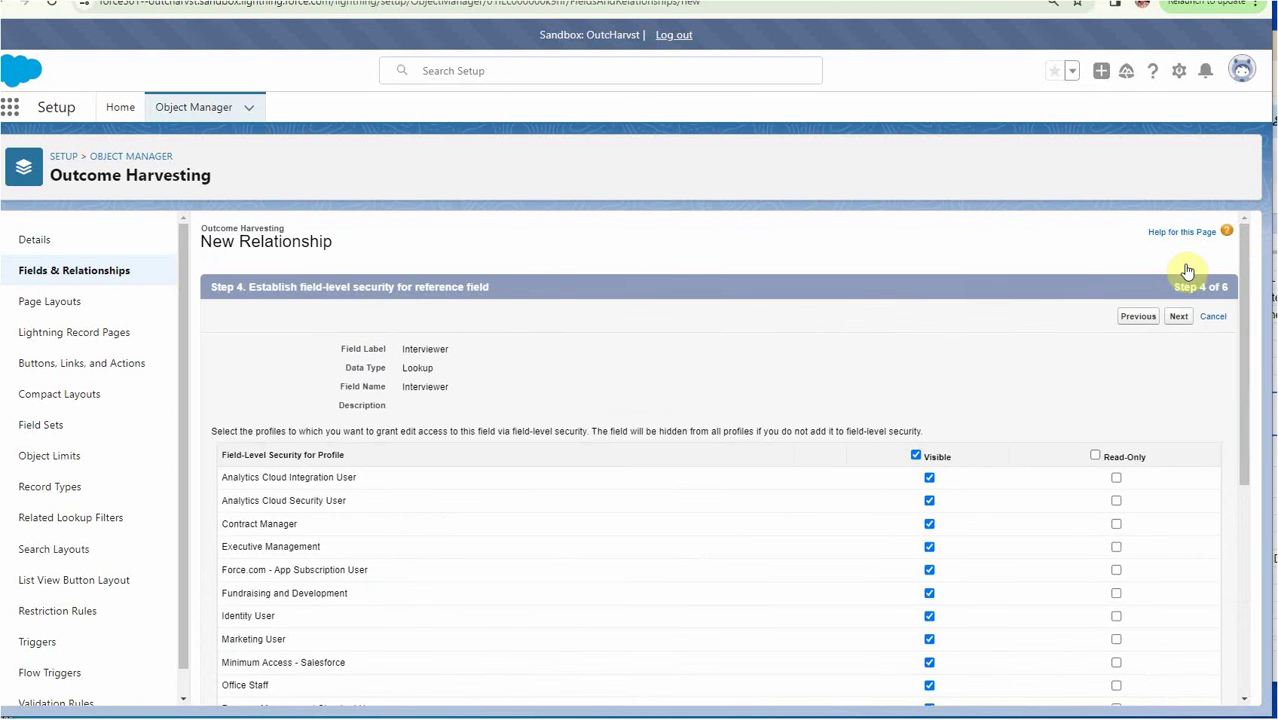
click(1179, 318)
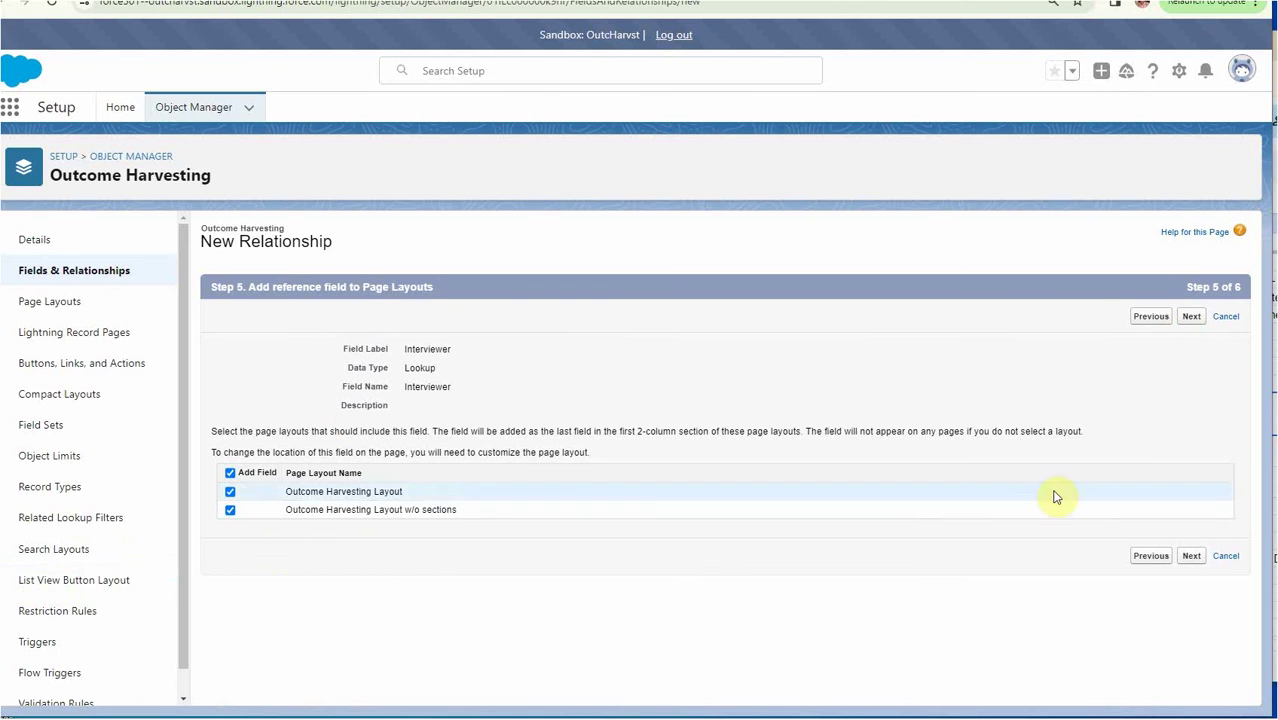
click(1191, 556)
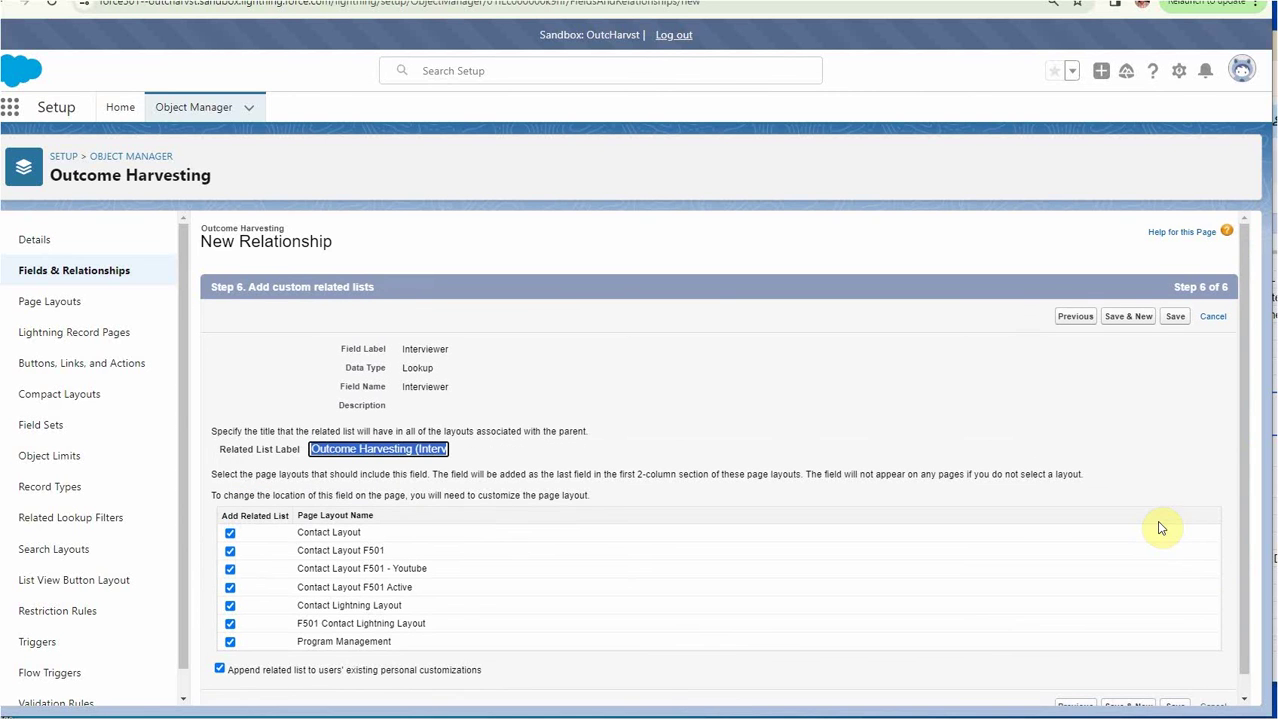
scroll(1160, 528, down, 2)
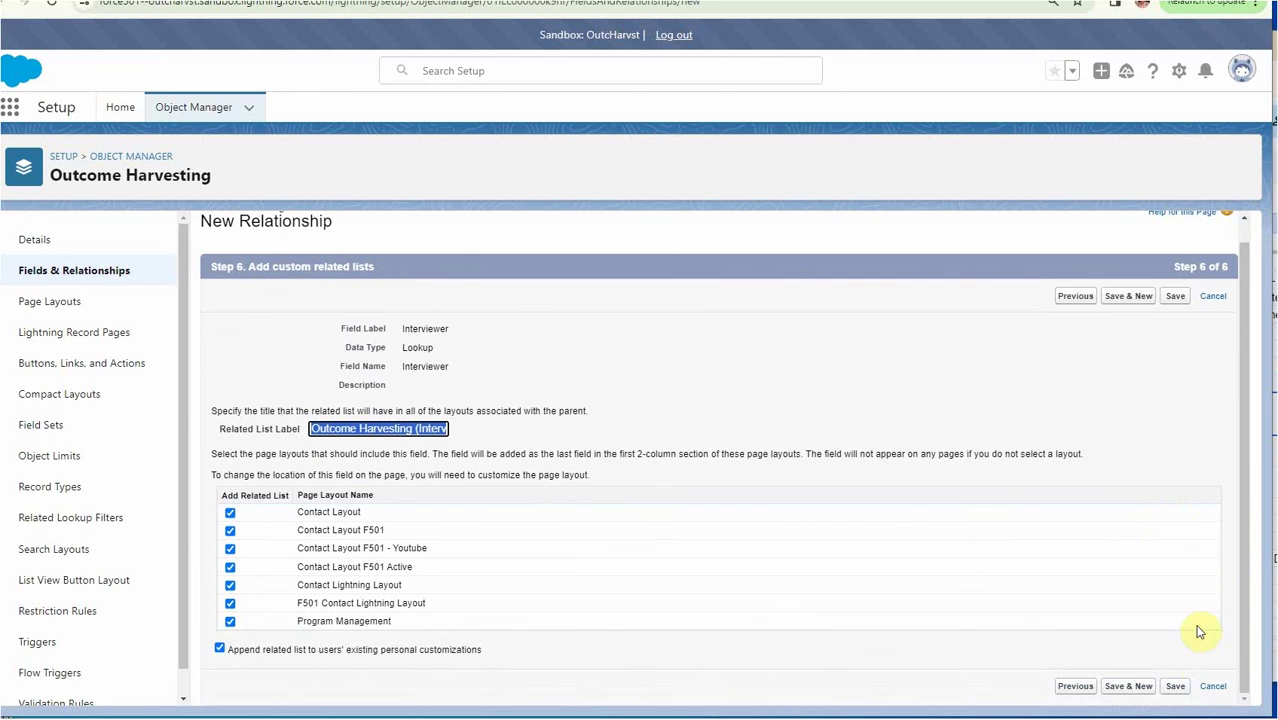
click(1176, 688)
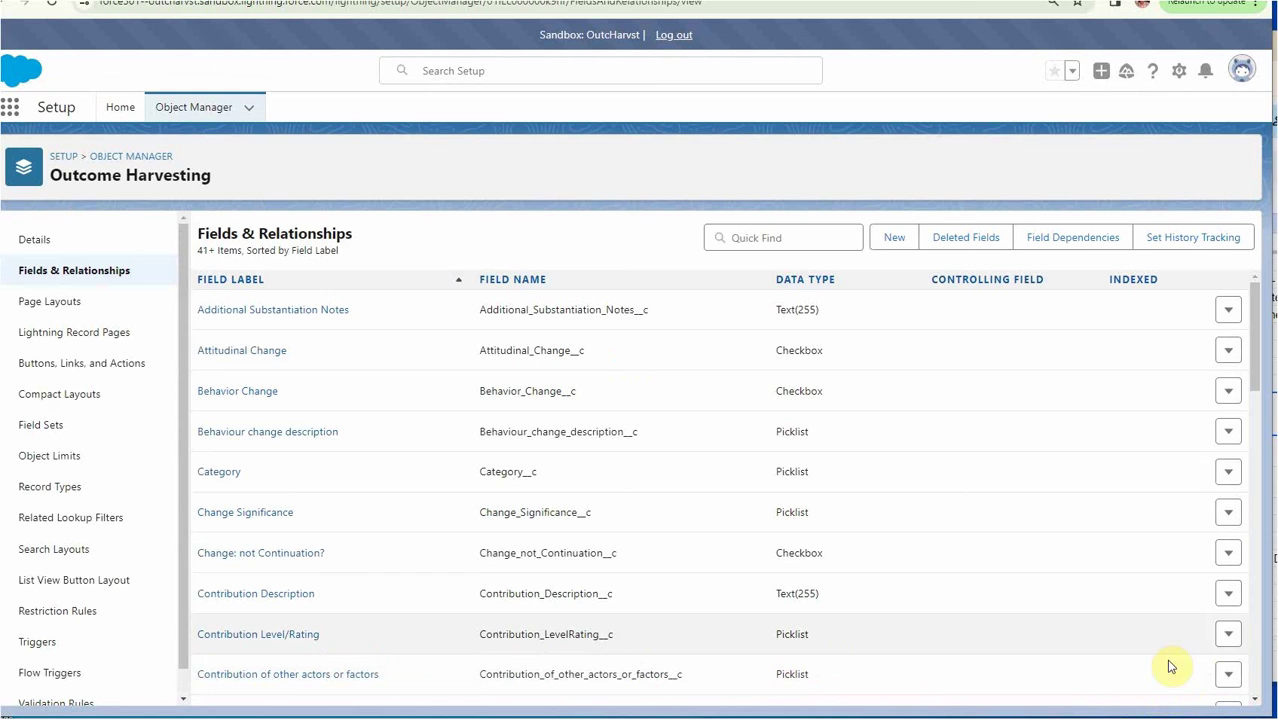
- Sort the field list by data type to group the Interviewer, Participant and Program lookups
click(797, 284)
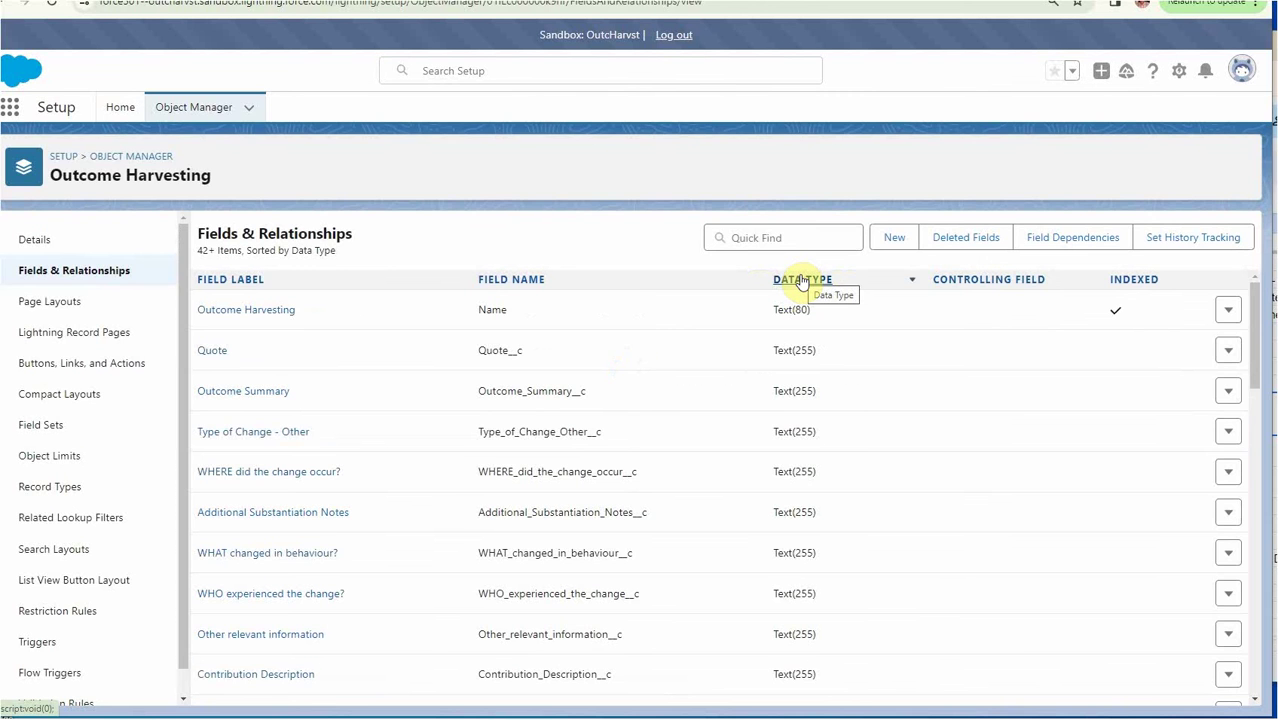
click(802, 281)
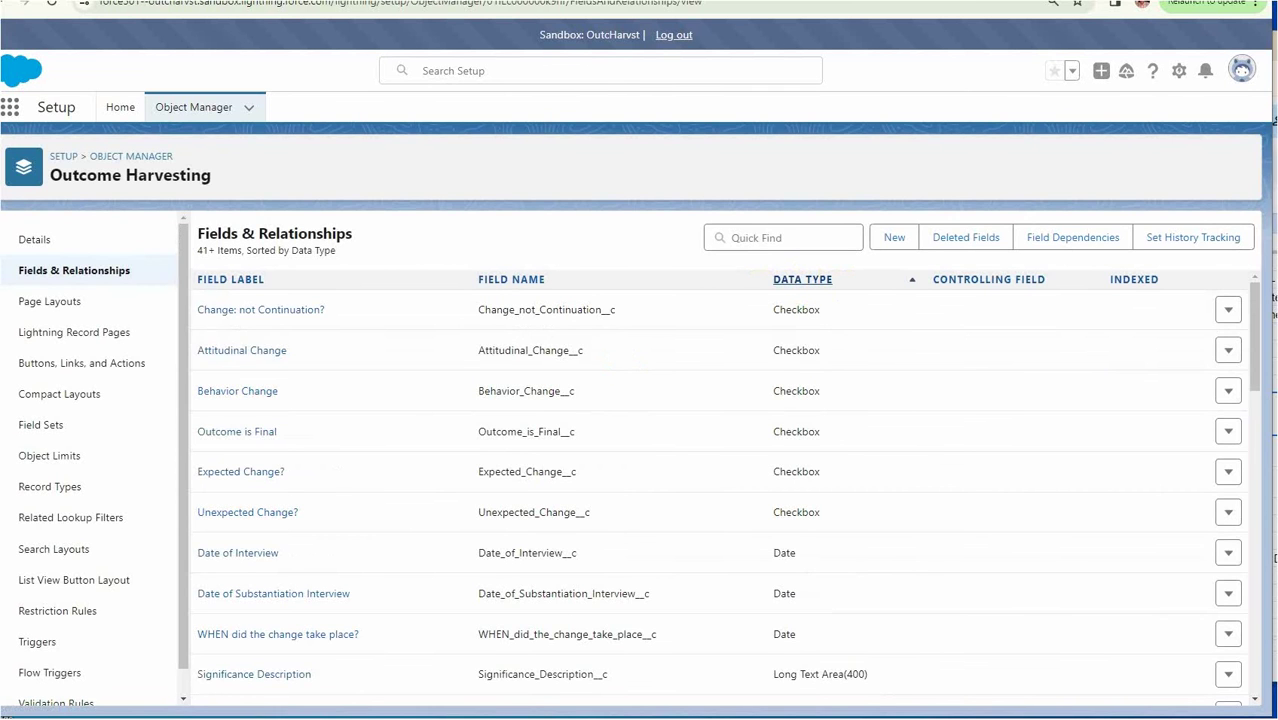
drag(1254, 304, 1256, 376)
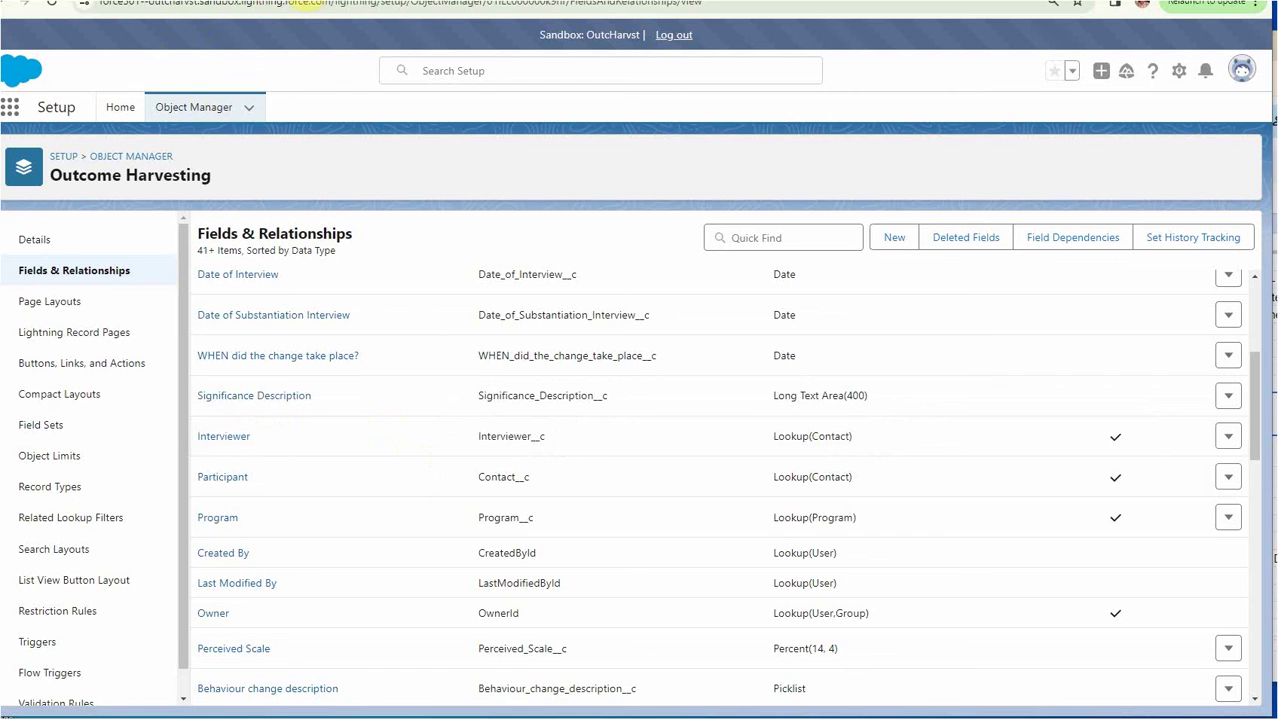
- In the Outcome Harvesting Layout, drag Interviewer into Source Details below Date of Interview
click(50, 306)
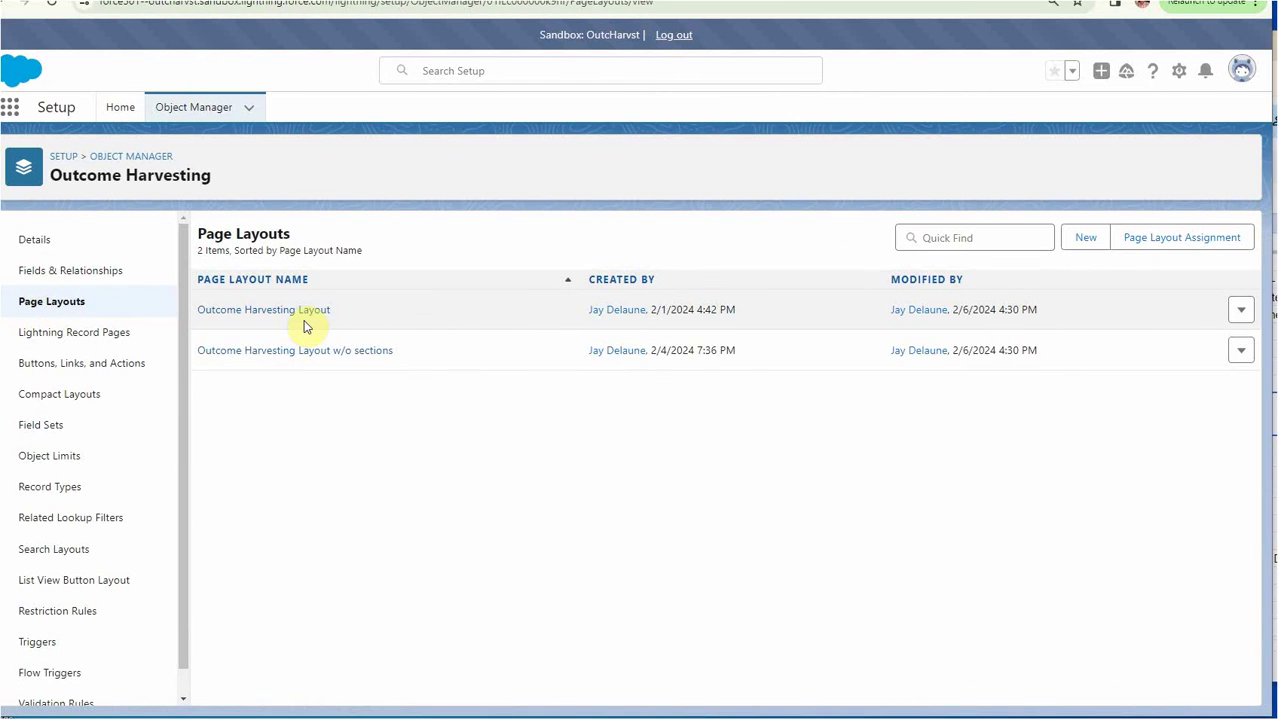
click(294, 317)
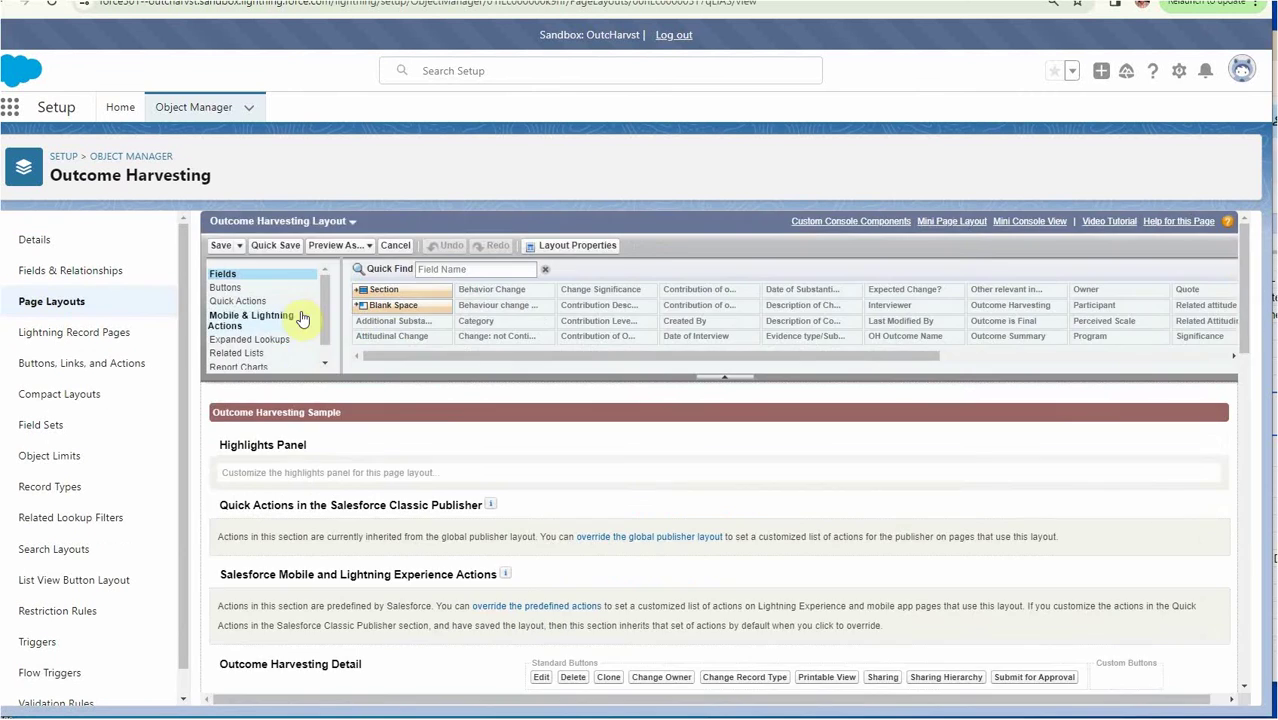
scroll(1250, 285, down, 3)
scroll(1262, 310, down, 2)
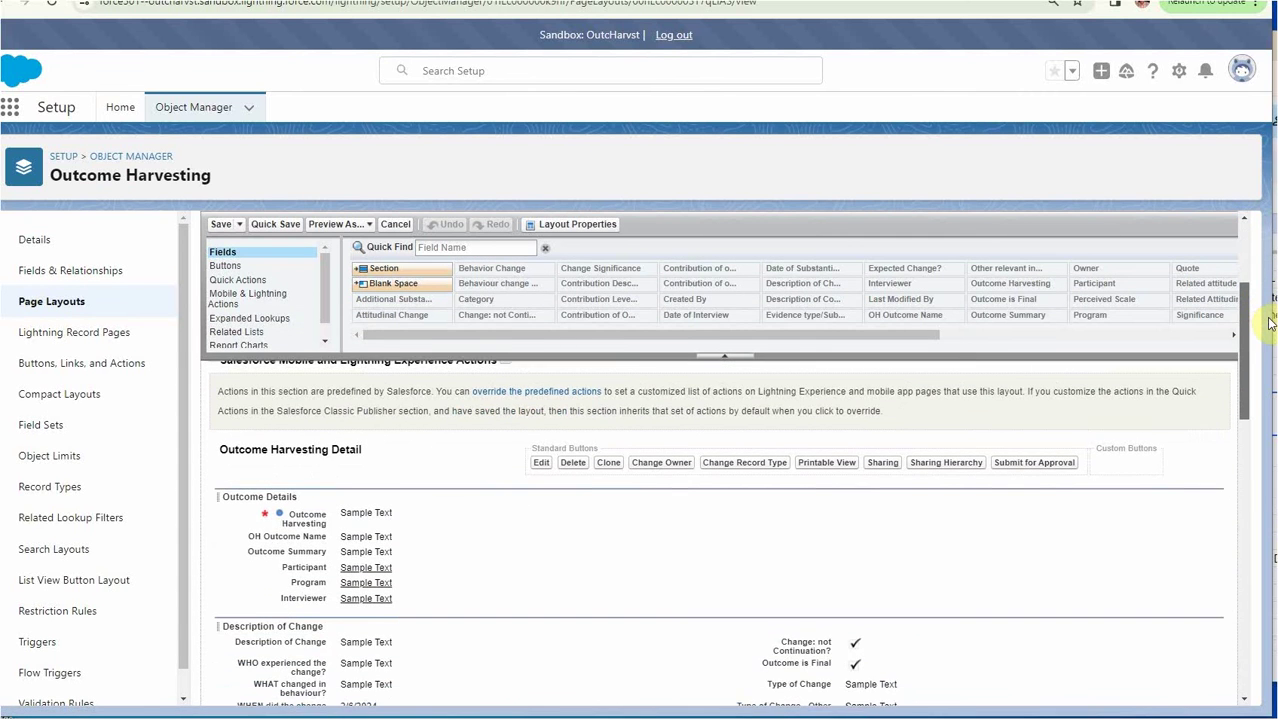
scroll(1272, 325, down, 1)
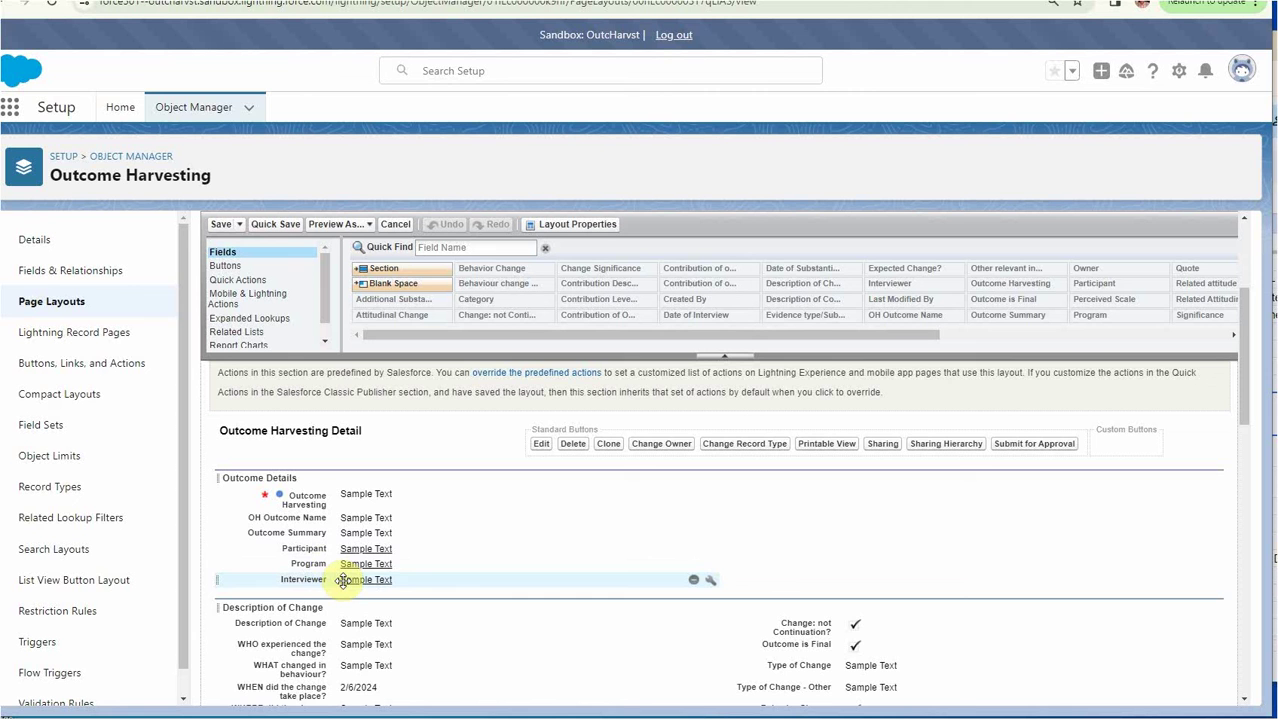
scroll(469, 554, down, 3)
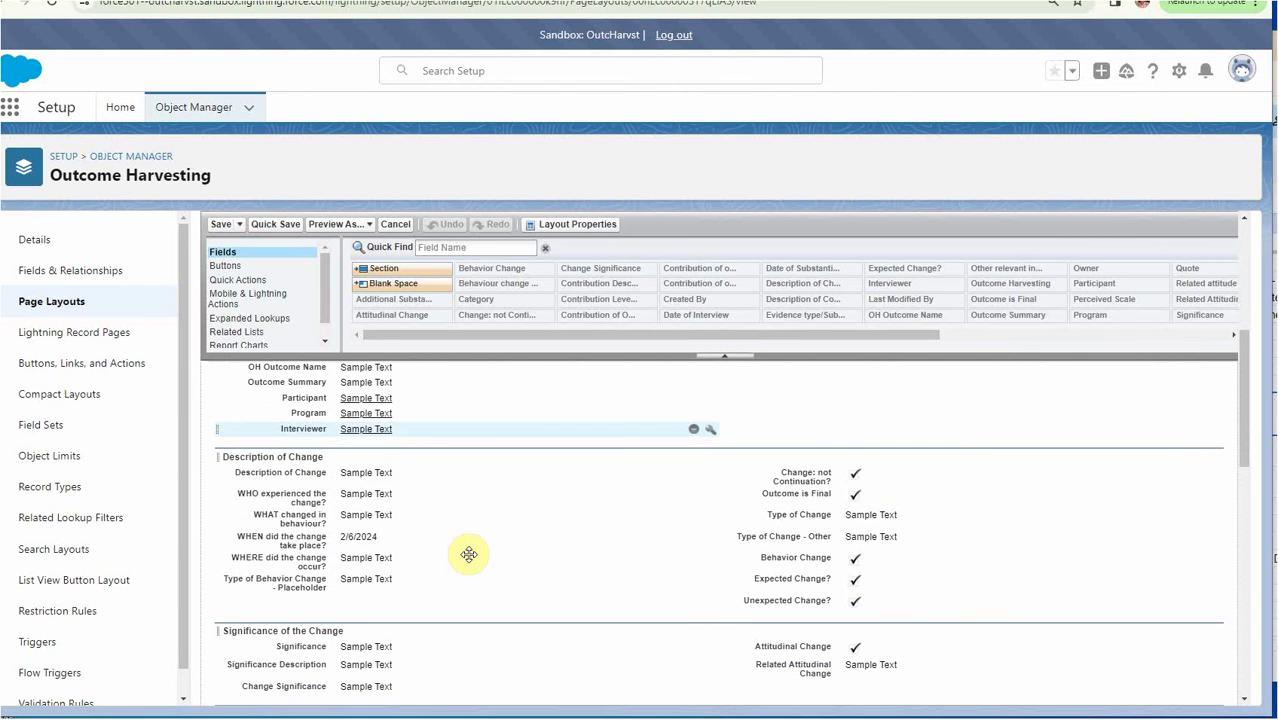
scroll(469, 554, down, 3)
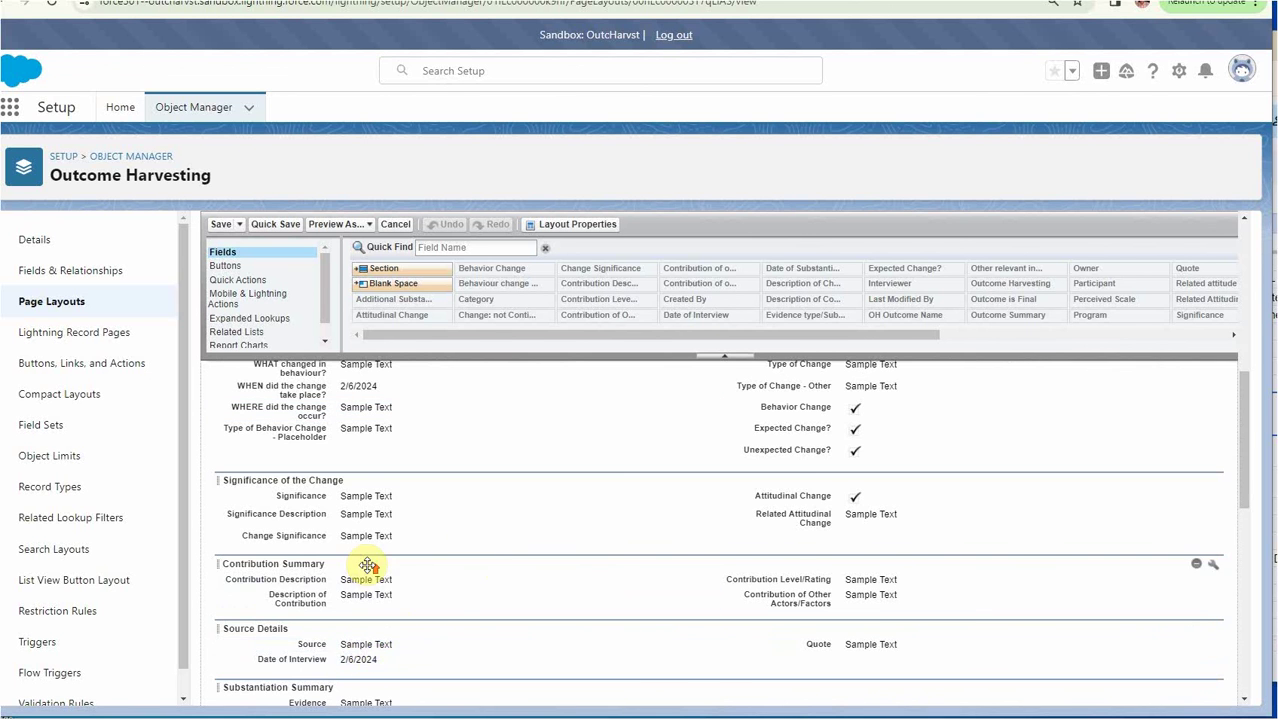
scroll(365, 563, up, 3)
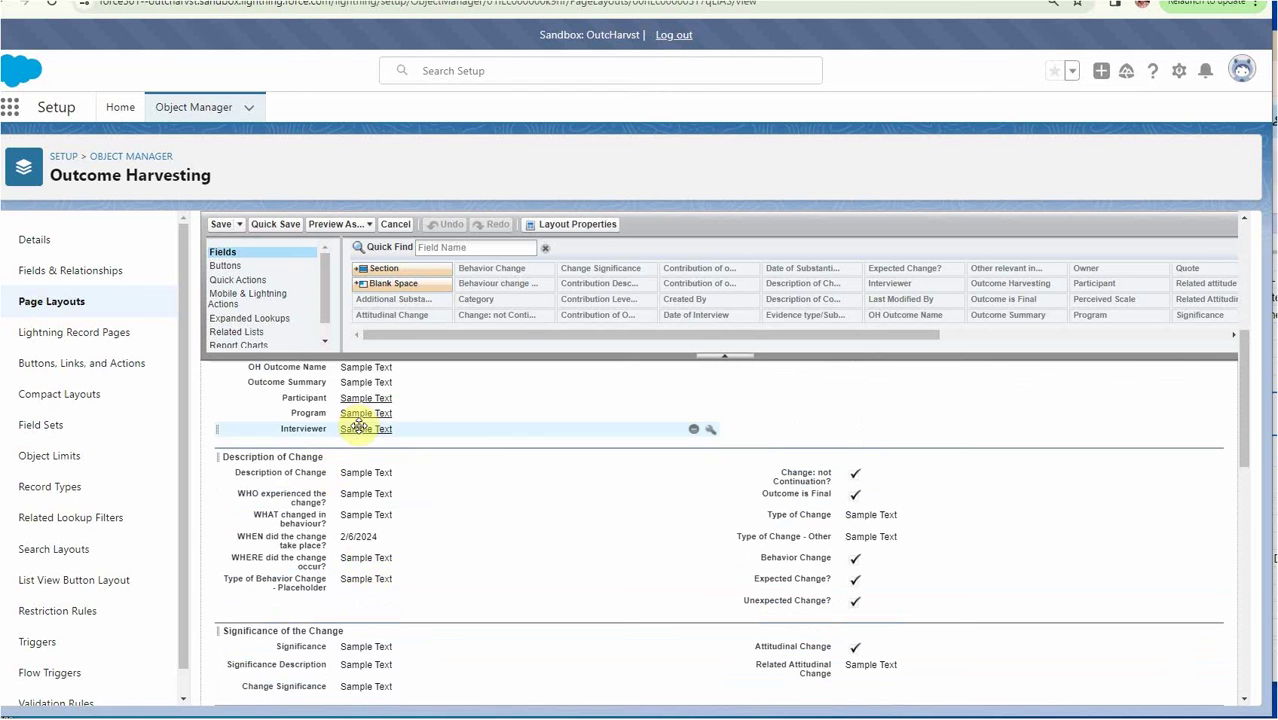
drag(358, 430, 370, 626)
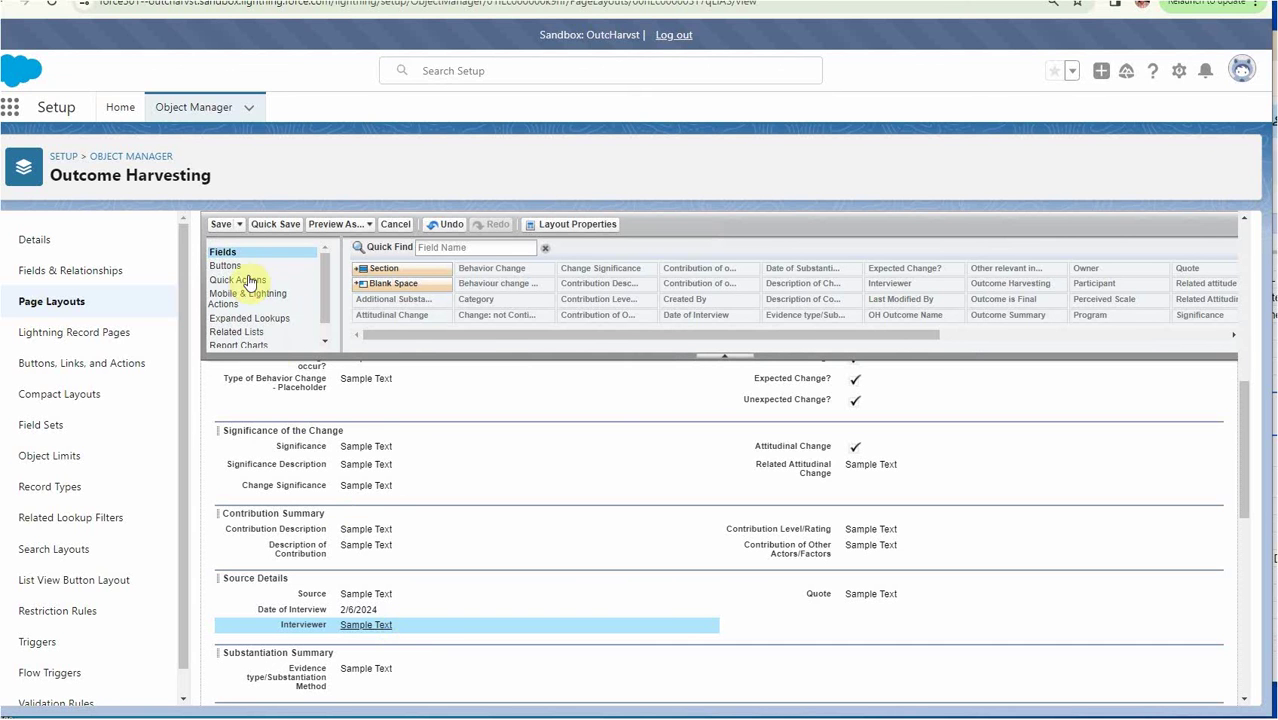
- Save the page layout and reload the Outcome Harvesting record to show the new fields
click(219, 224)
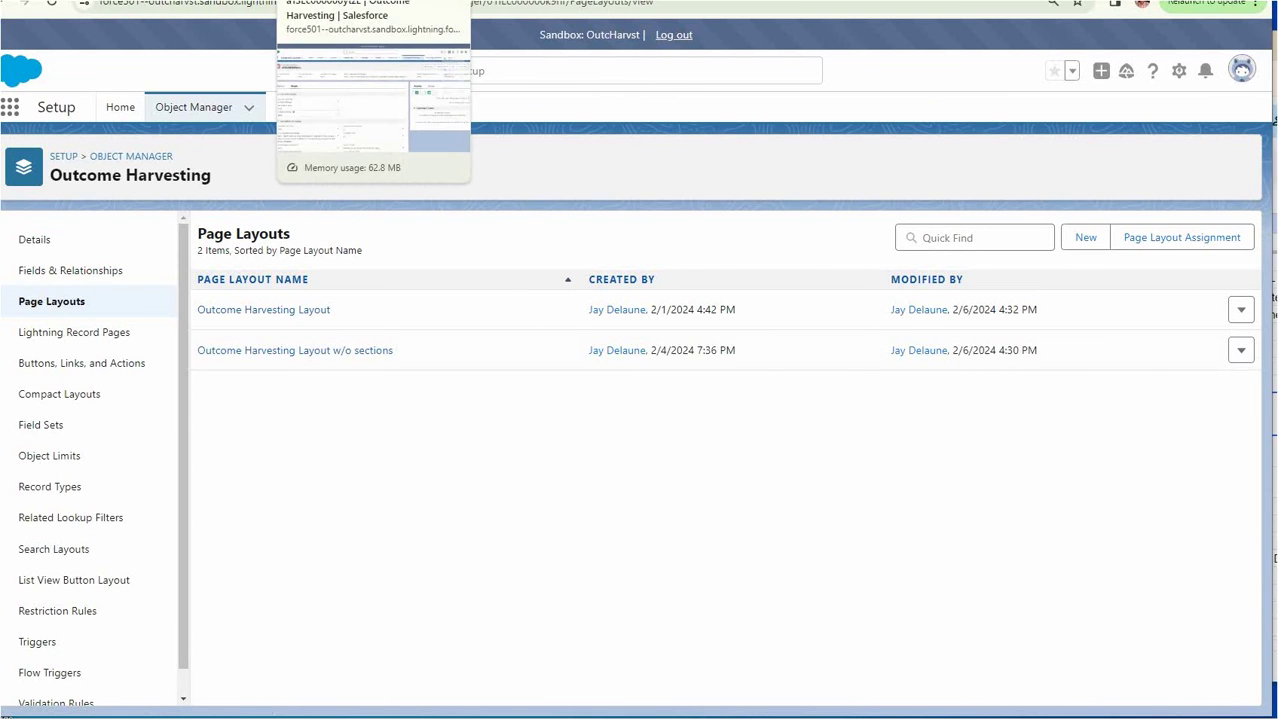
click(360, 0)
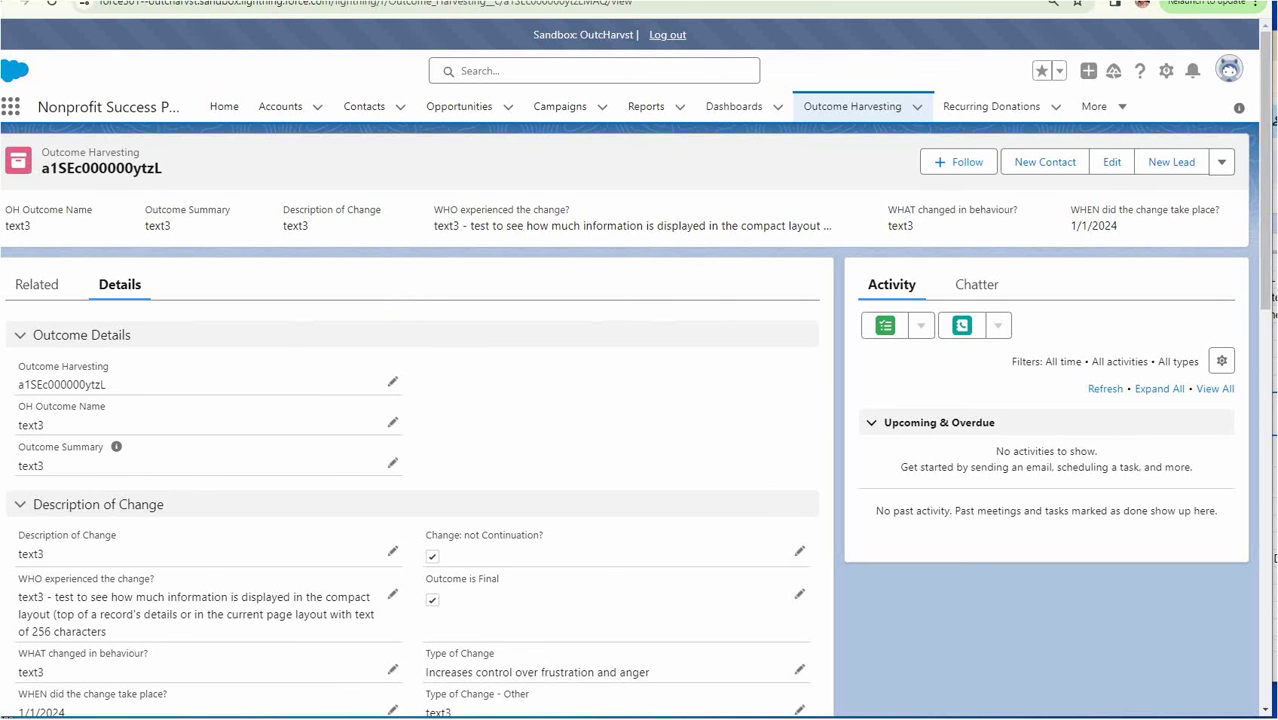
click(52, 4)
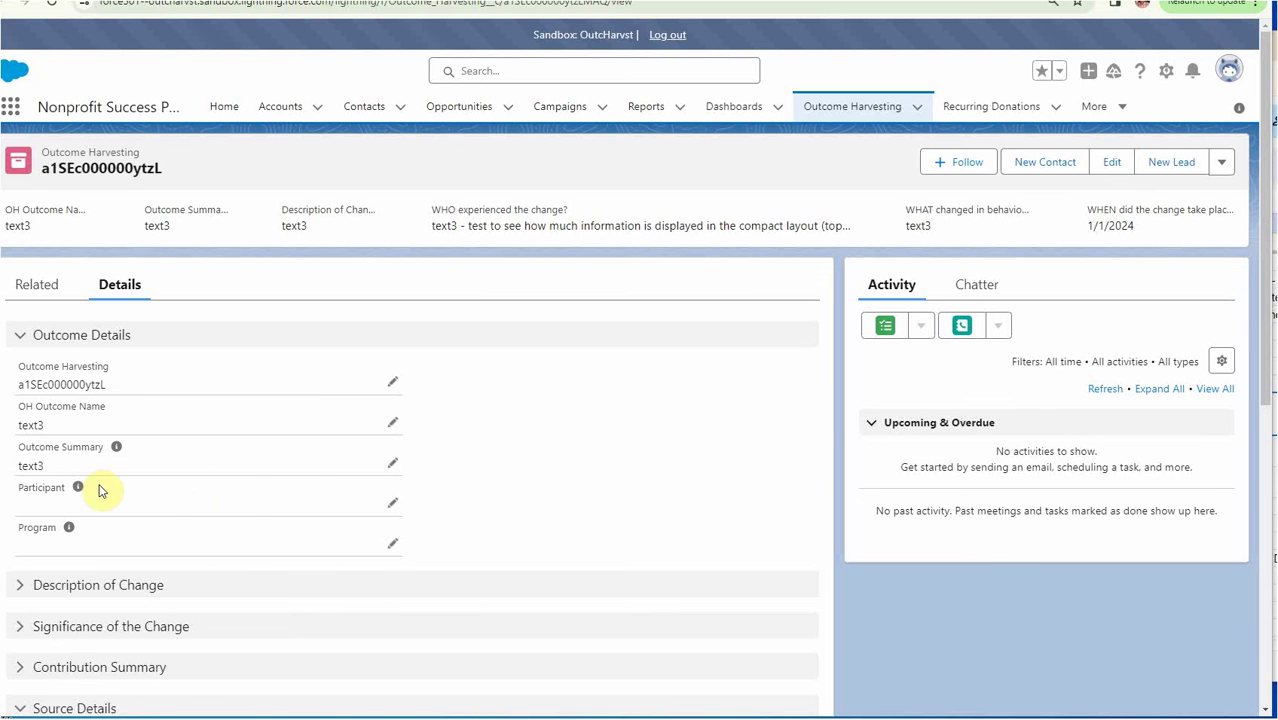
- Set Participant to the test contact and Program to Returning Citizen Support
click(392, 503)
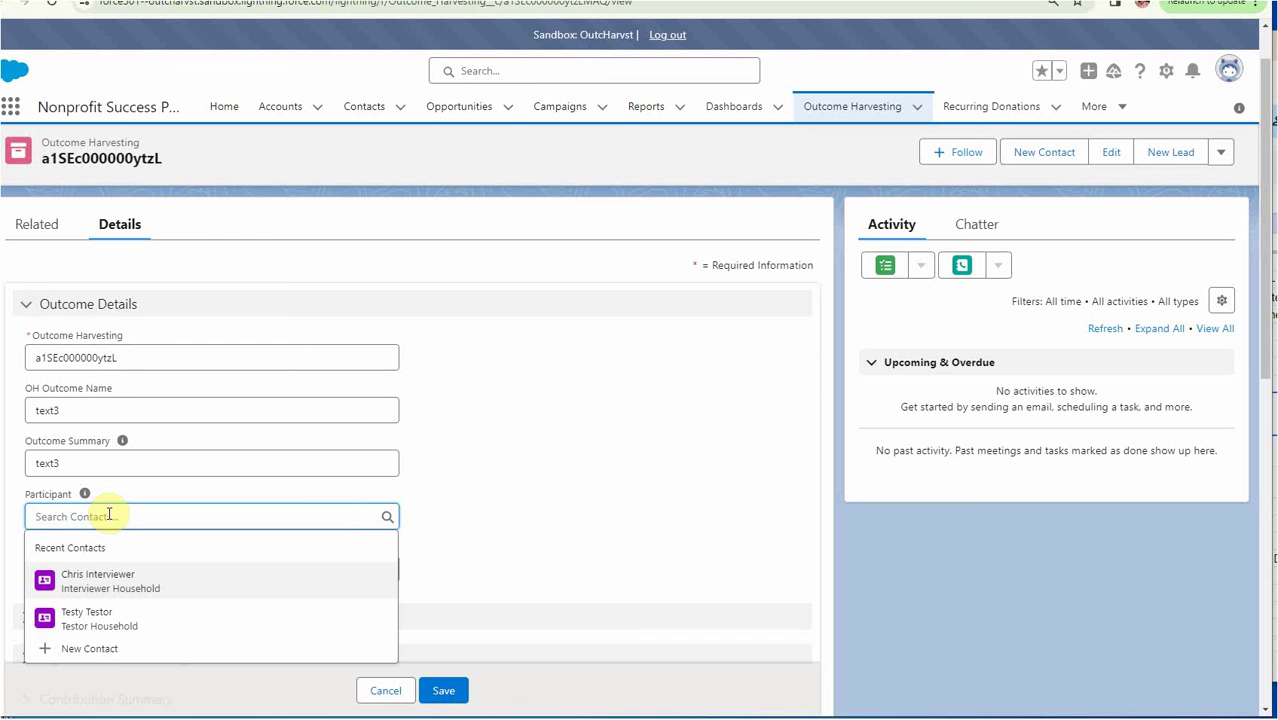
text(test)
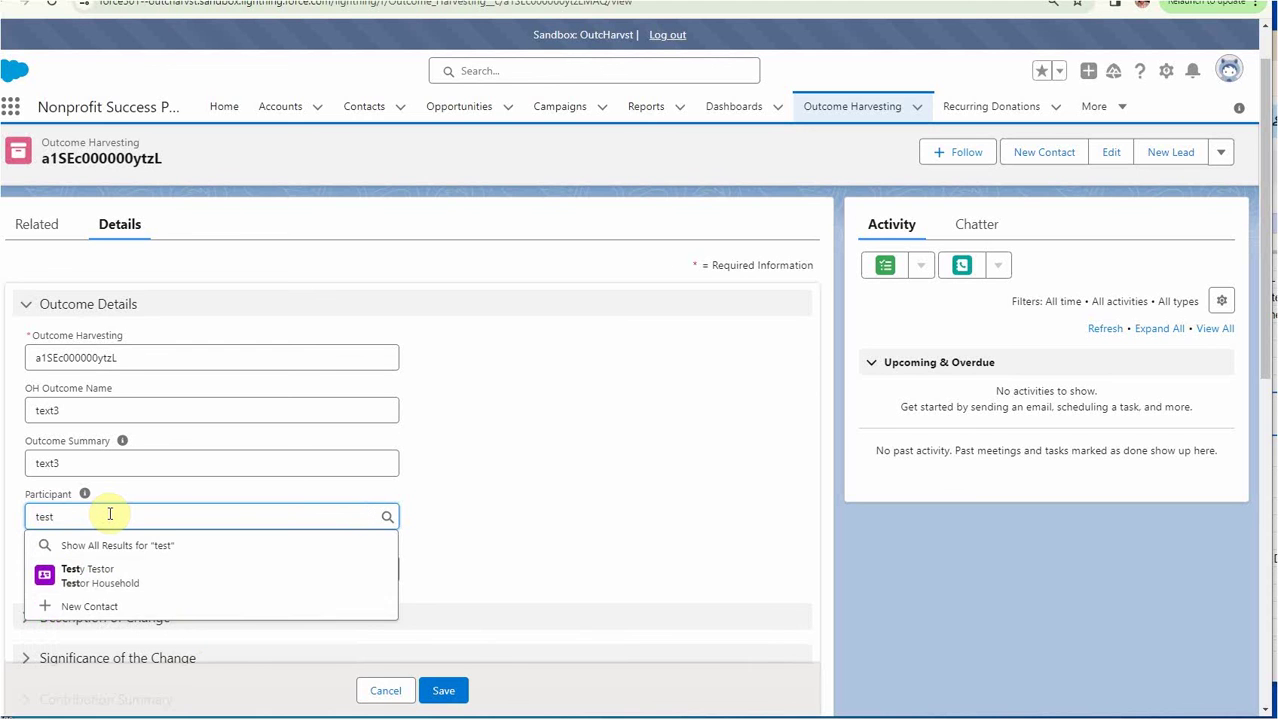
click(80, 569)
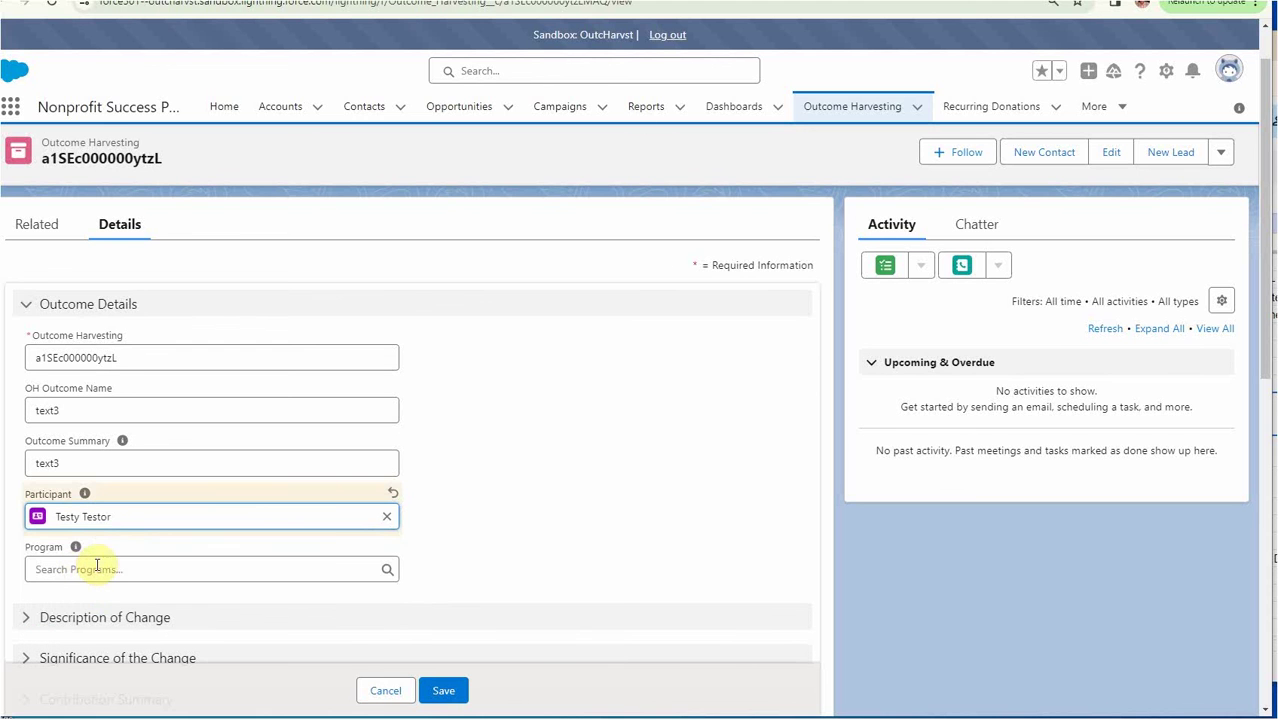
click(99, 572)
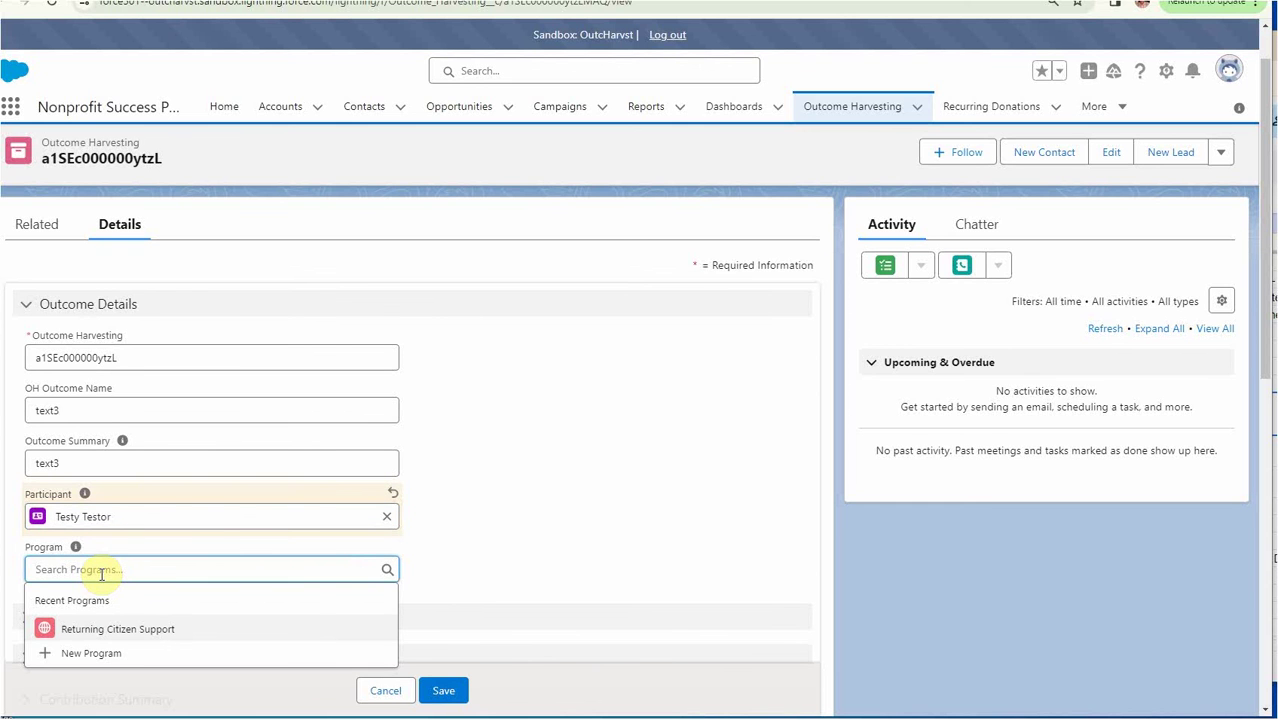
click(90, 638)
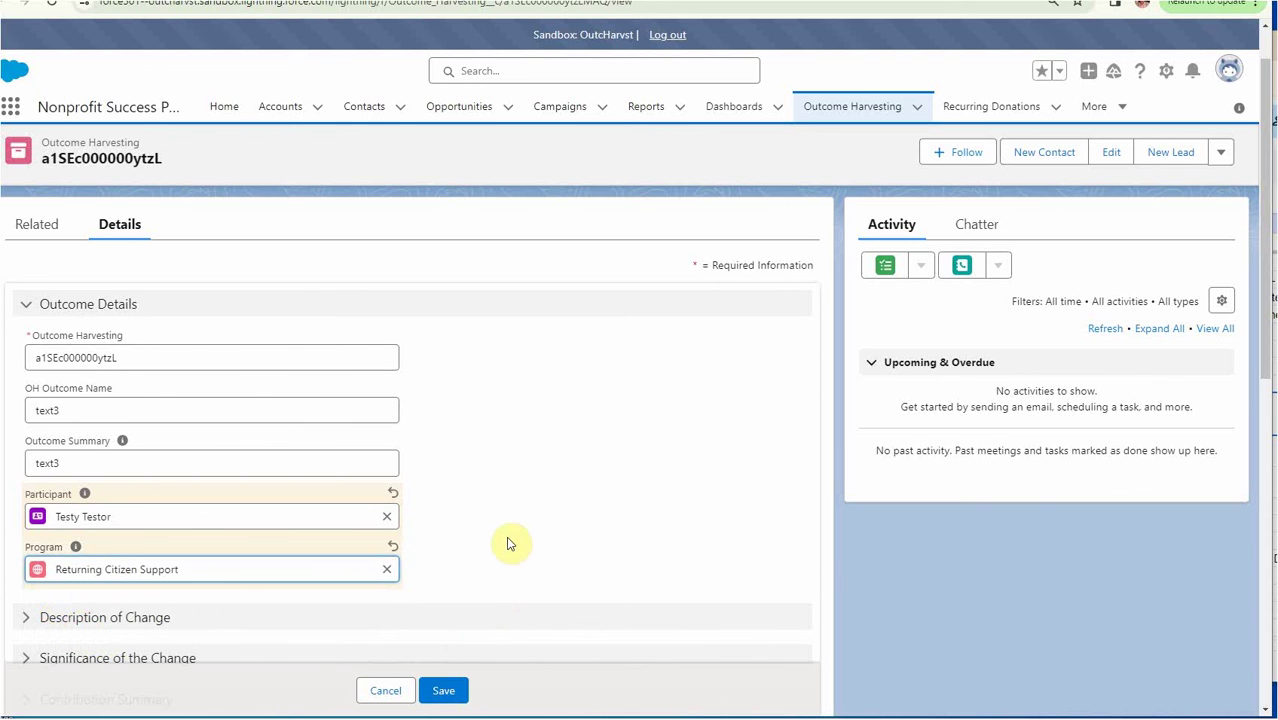
- Set the Interviewer field to the interviewer contact
scroll(507, 540, down, 1)
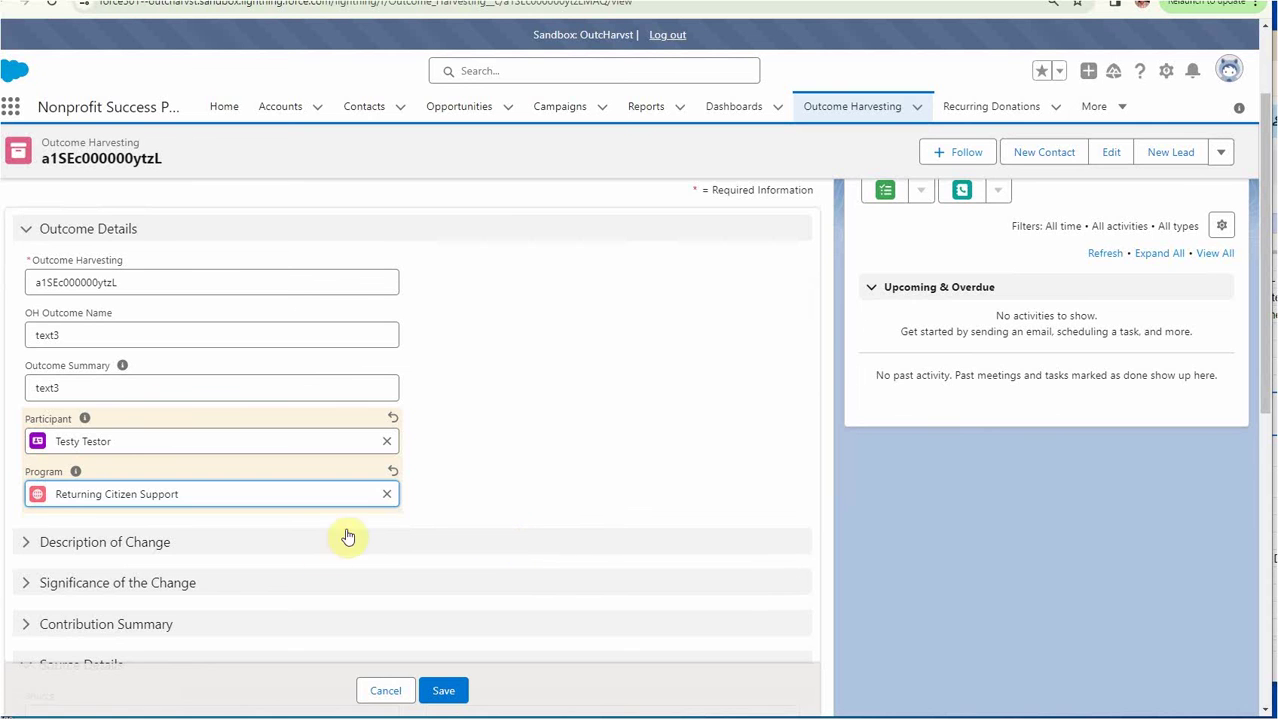
scroll(379, 568, down, 2)
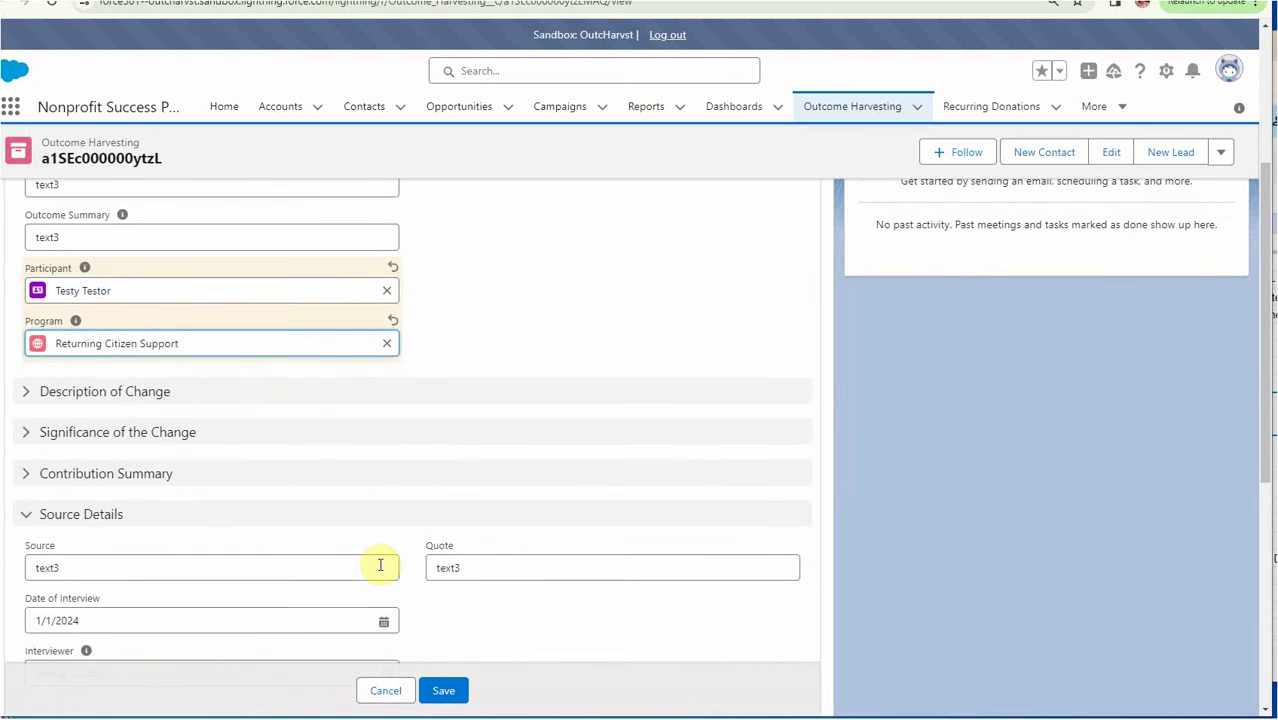
scroll(379, 568, down, 1)
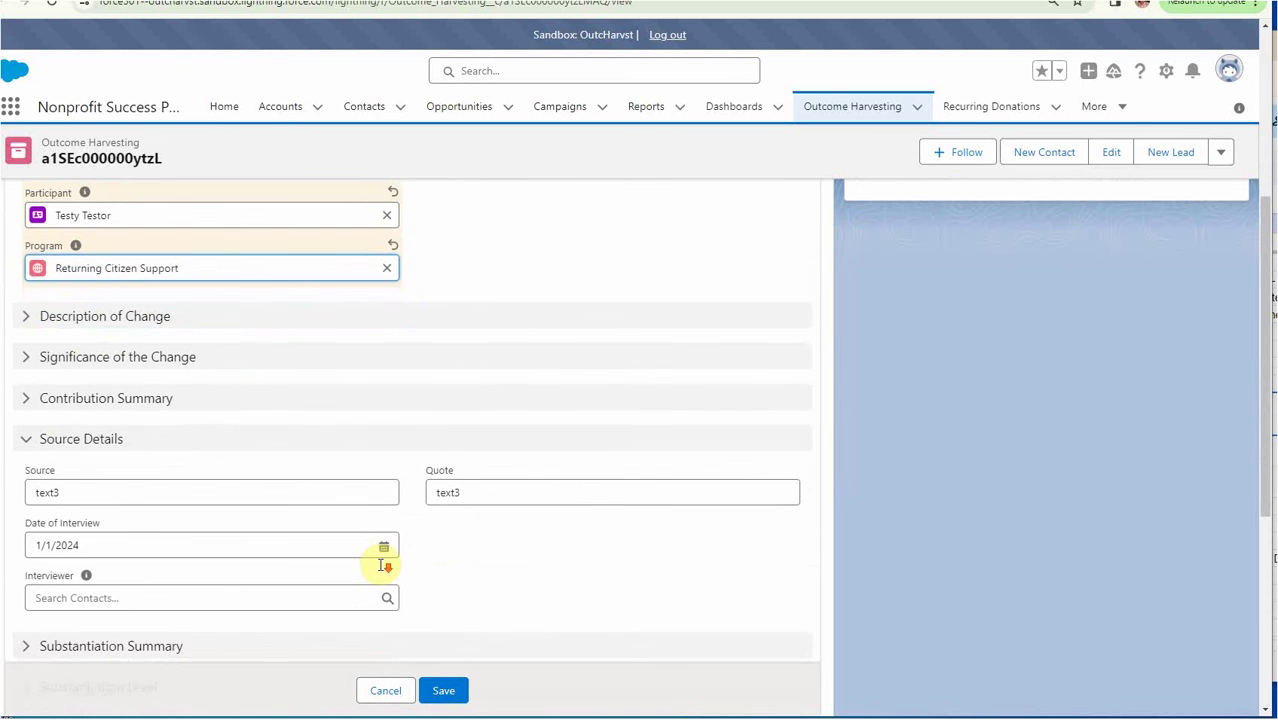
click(101, 597)
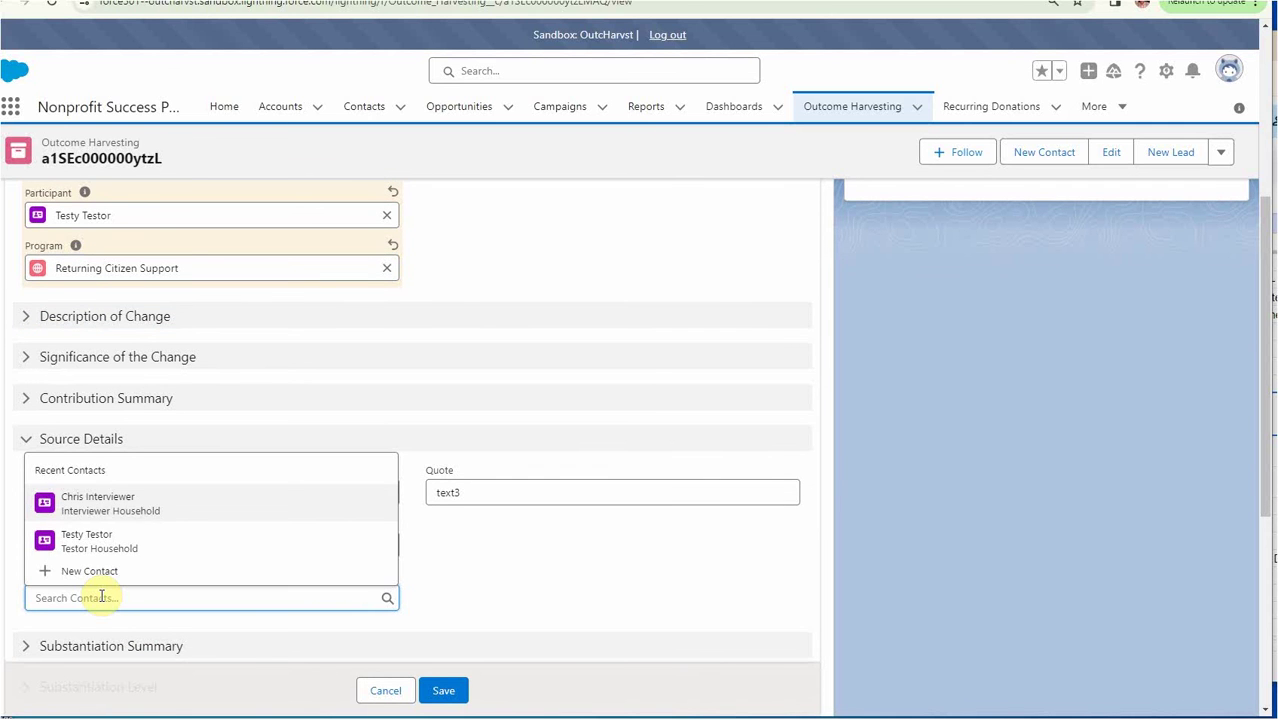
click(82, 503)
click(517, 556)
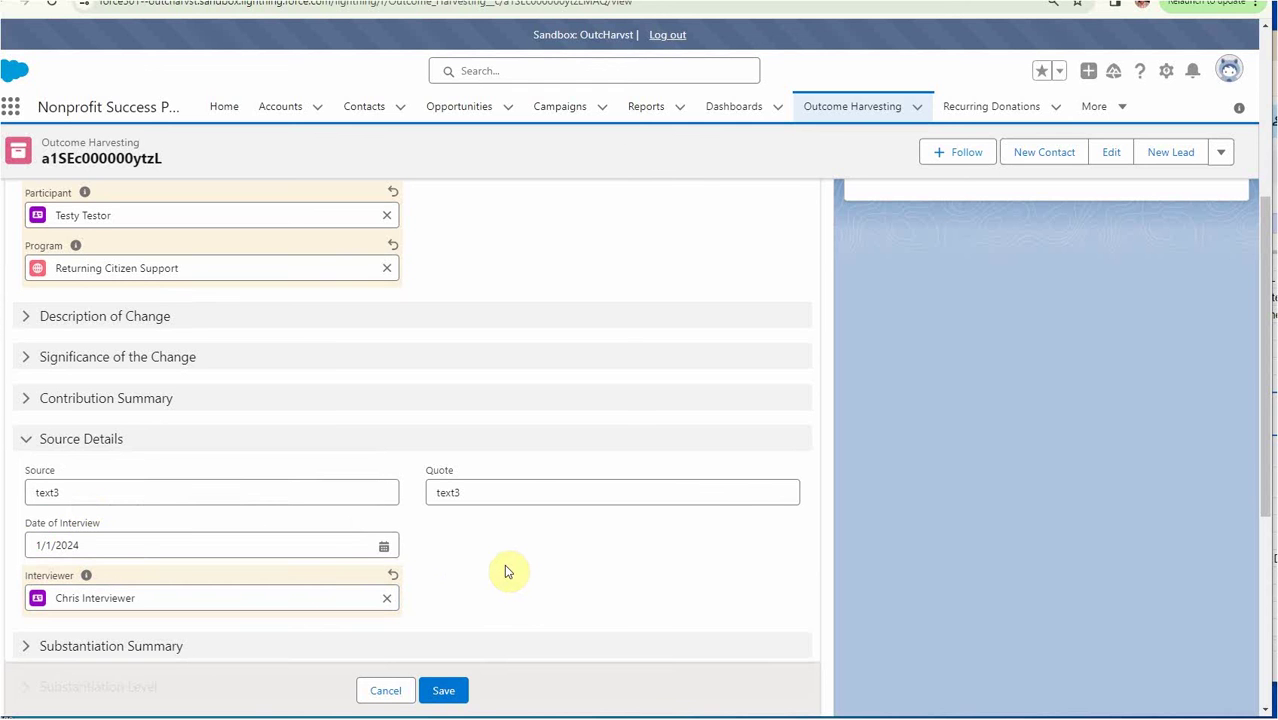
- Save the record's links and open the participant's contact page
click(446, 689)
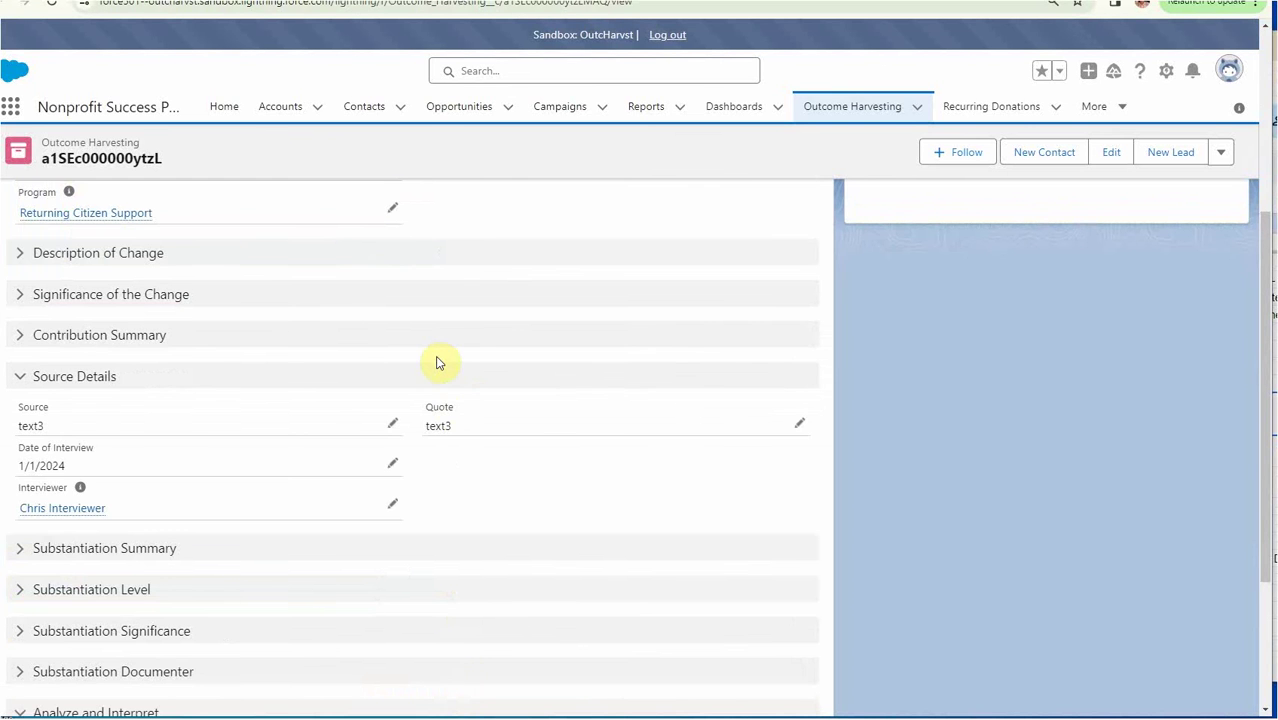
scroll(442, 356, up, 2)
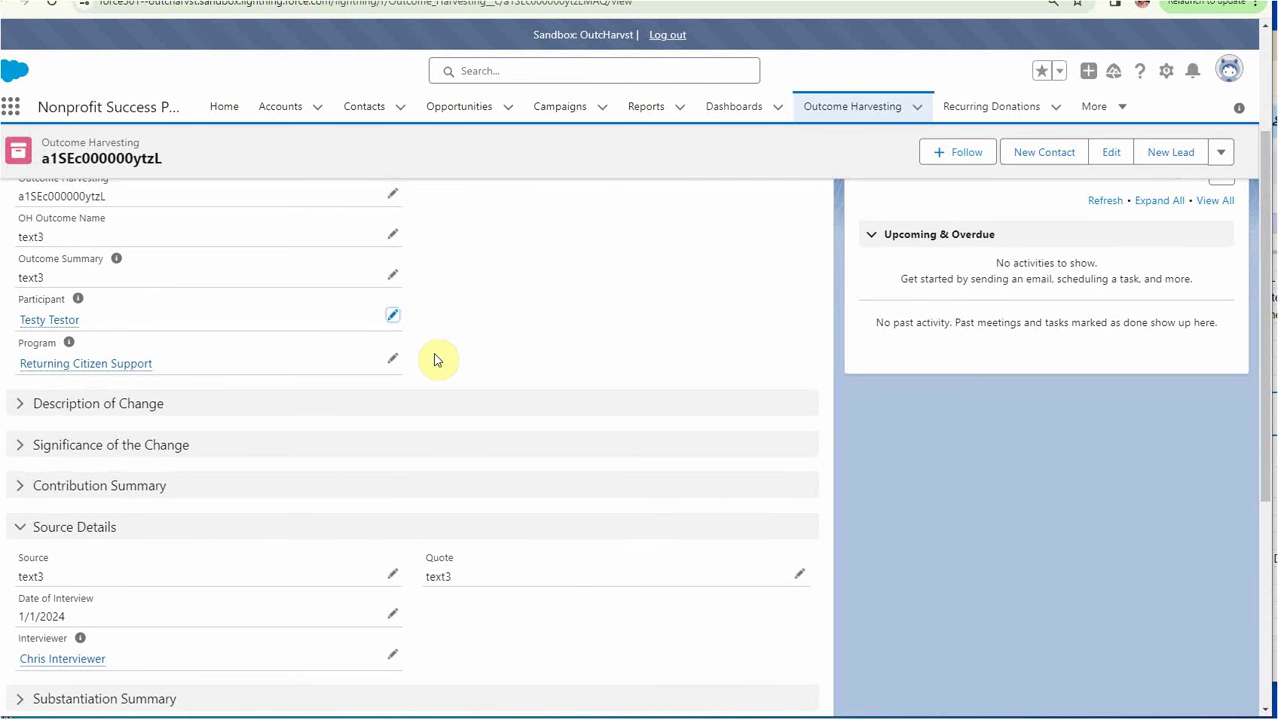
mouse_move(42, 325)
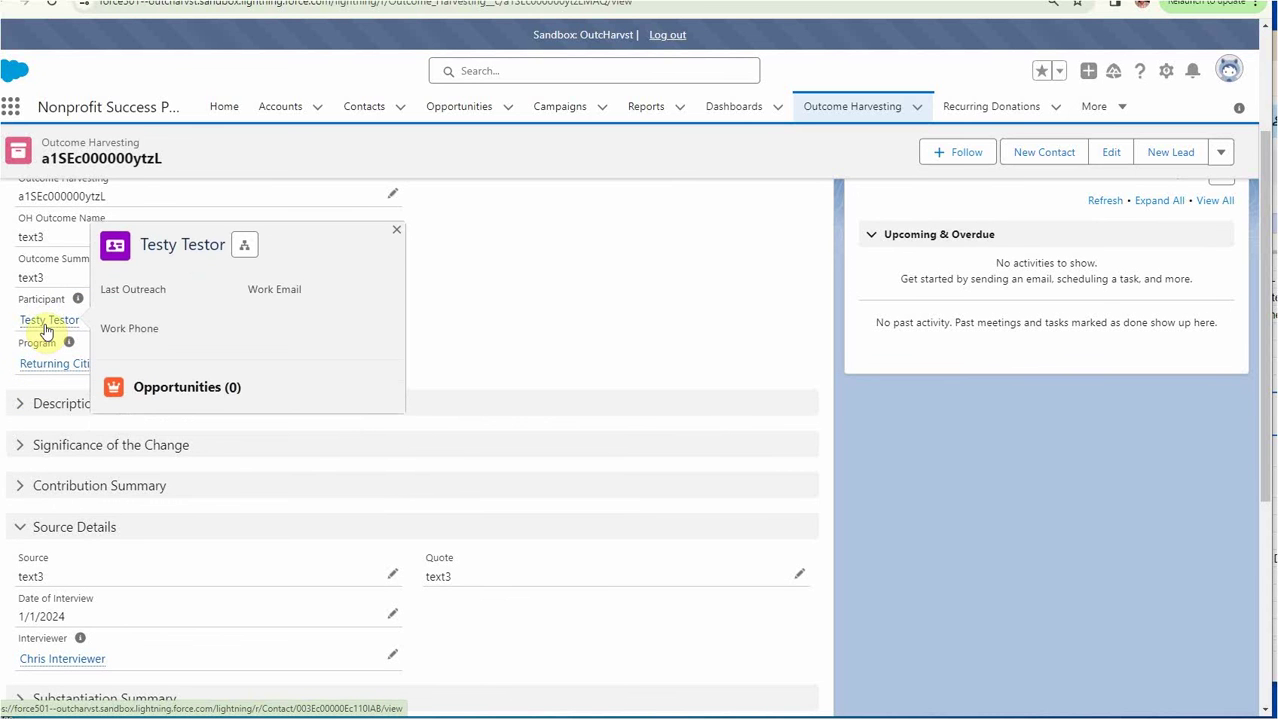
click(45, 325)
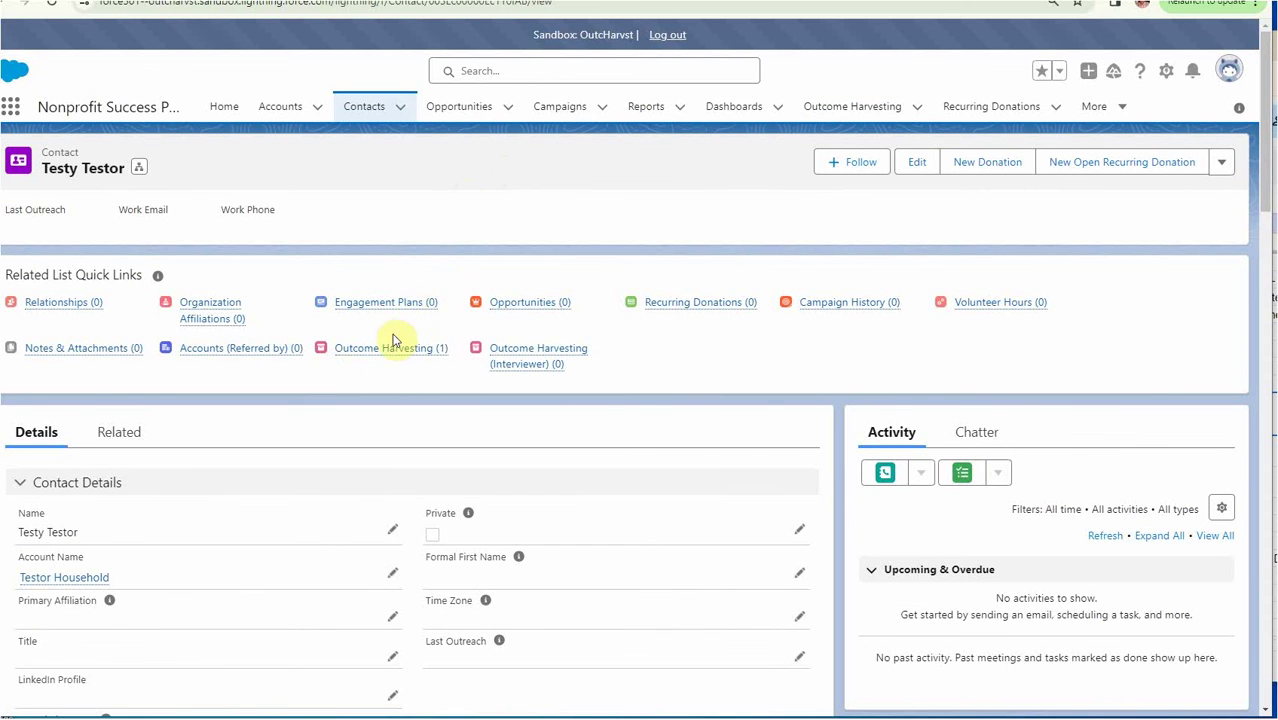
- Reopen the outcome record from the contact's Outcome Harvesting (1) related list
mouse_move(379, 356)
mouse_move(520, 350)
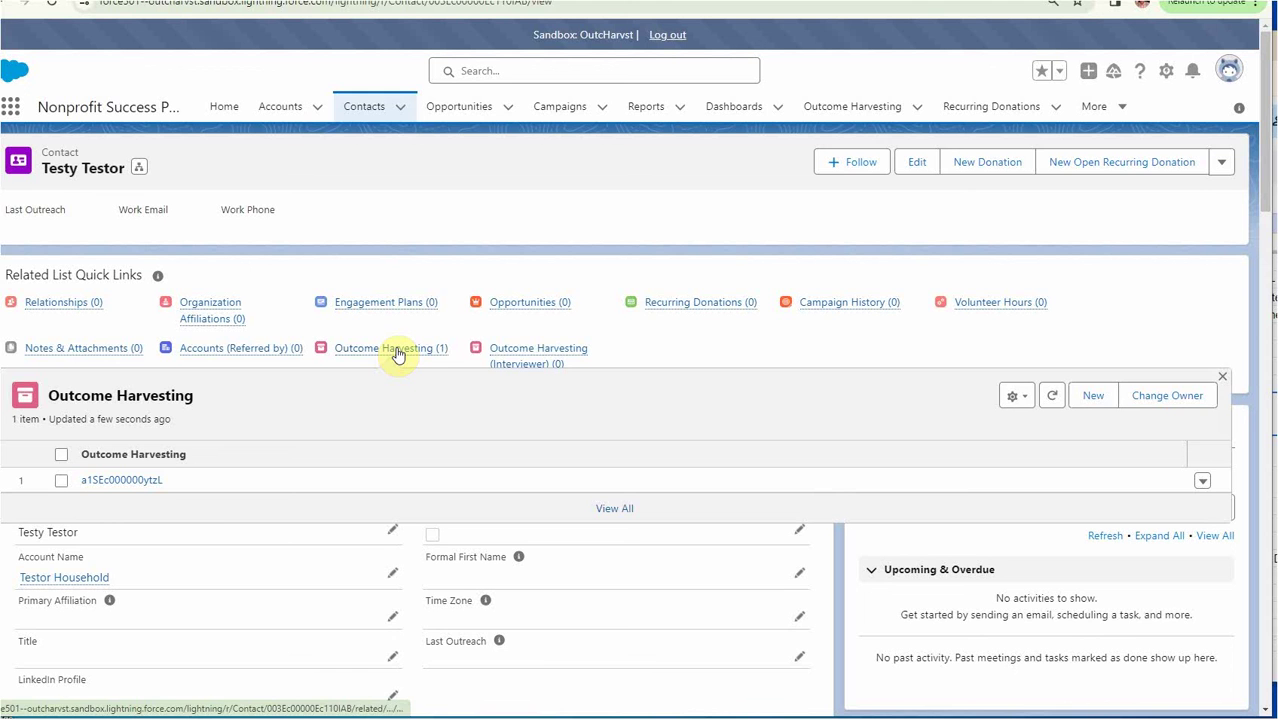
click(125, 484)
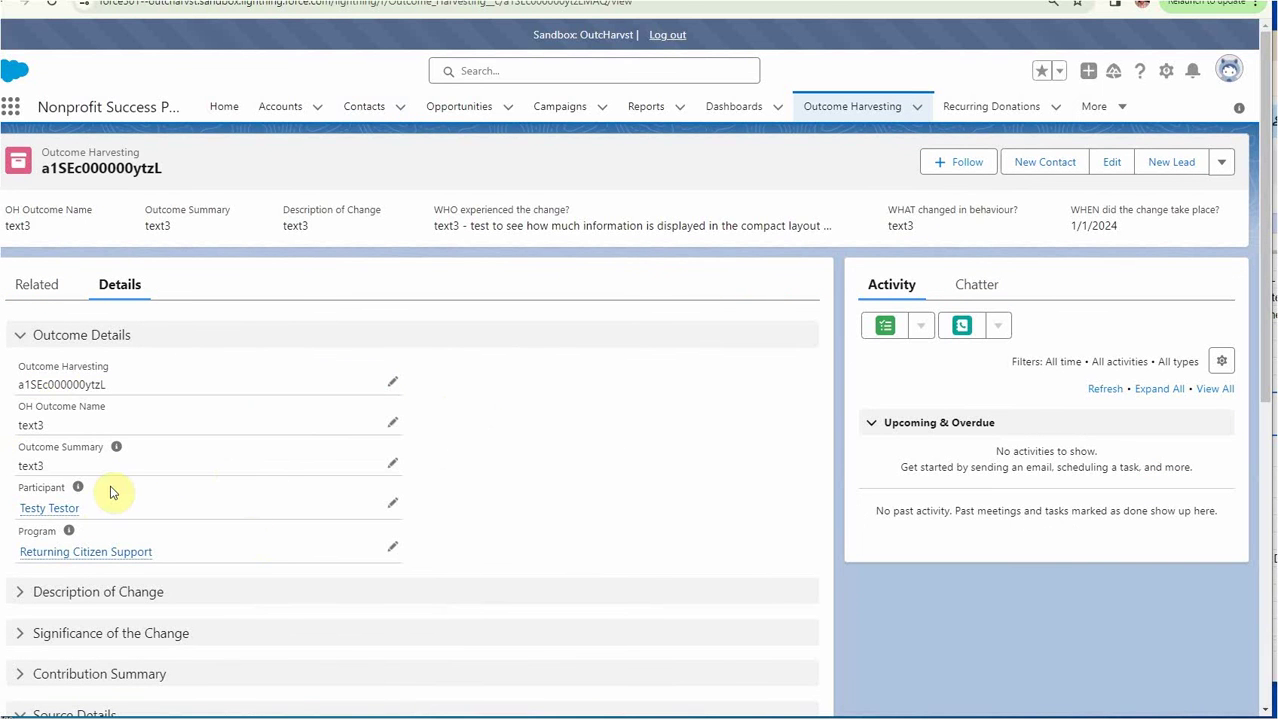
- Open the Returning Citizen Support program and check its Outcome Harvesting (1) related list
mouse_move(85, 555)
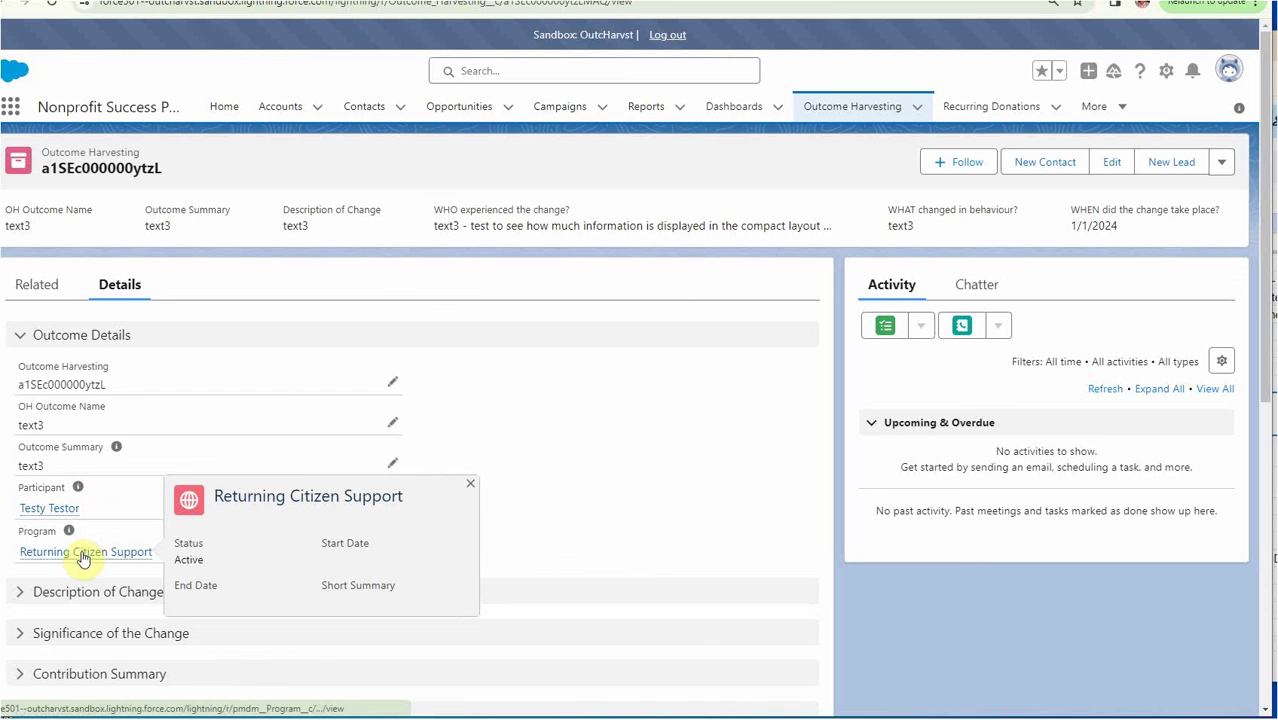
click(85, 553)
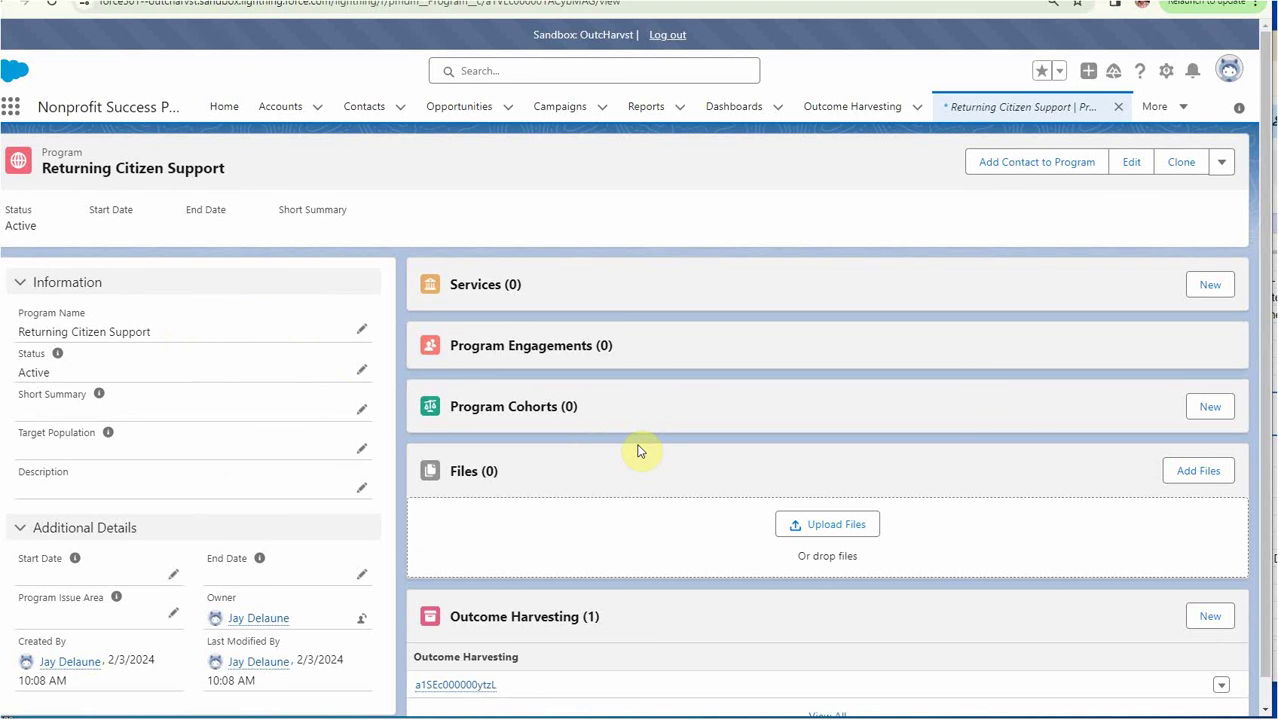
scroll(645, 445, down, 1)
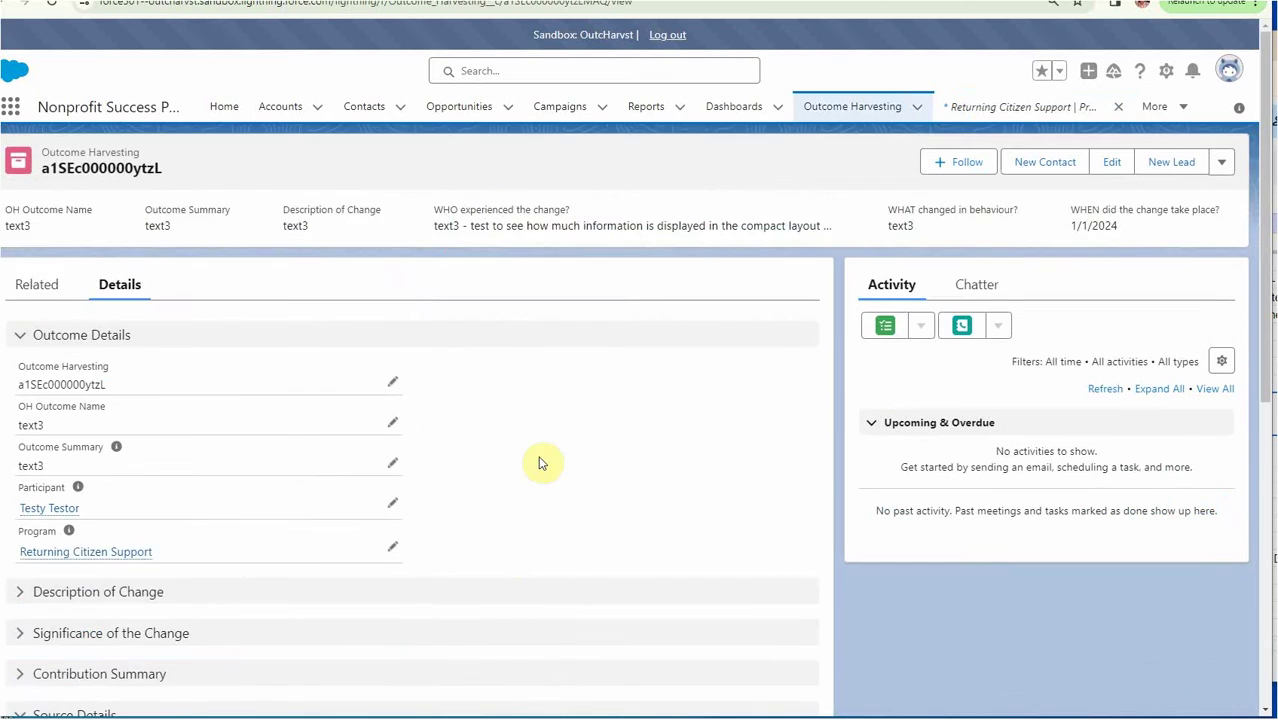
scroll(538, 463, down, 2)
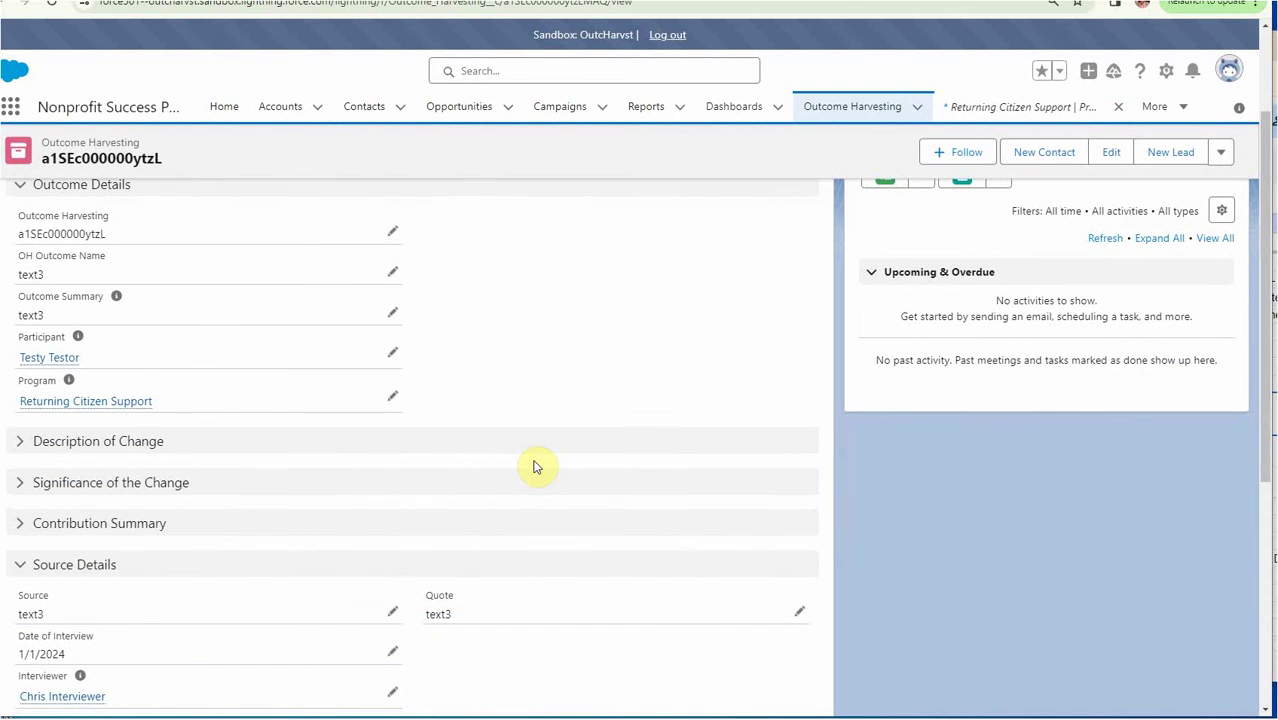
- Scroll back to the top of the page to reach the Outcome Harvesting navigation tab
scroll(536, 463, up, 2)
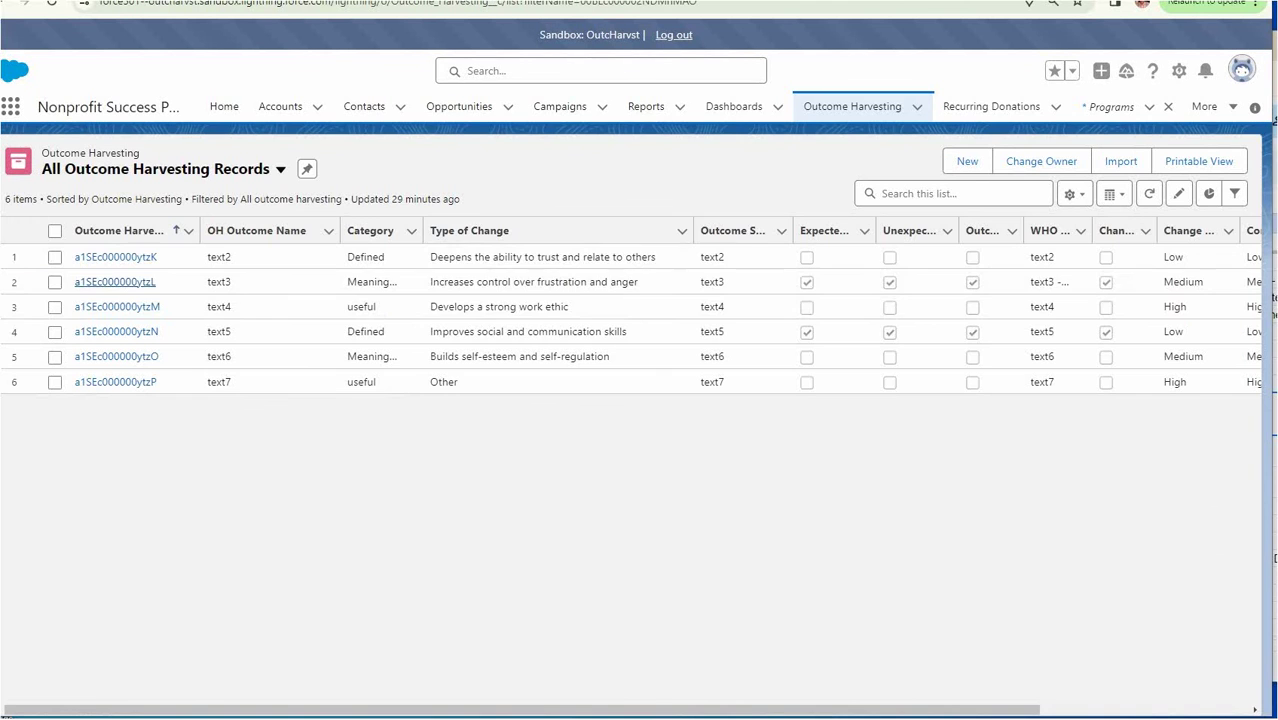